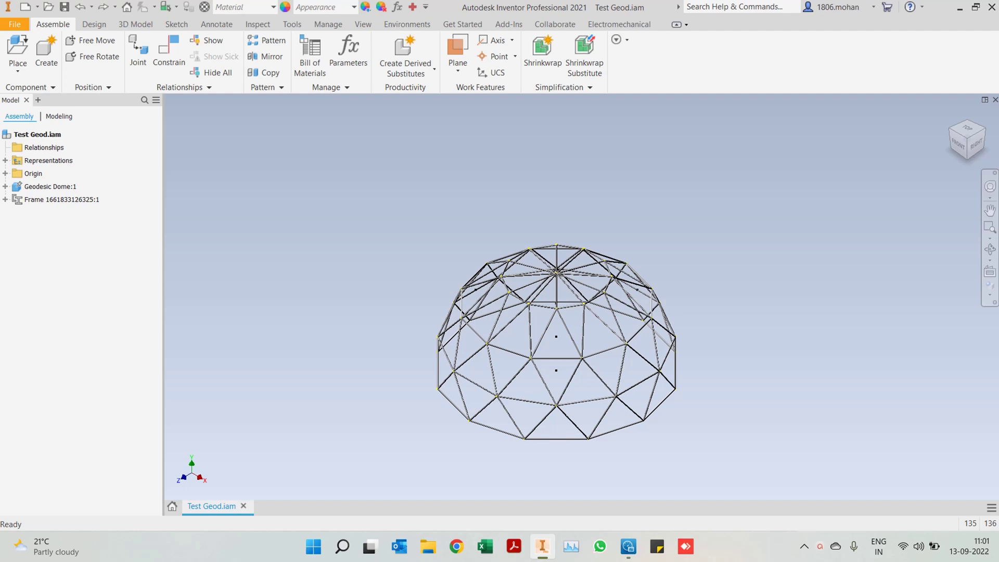
Step: Switch the ribbon to the Environments tab for the Test Geod.iam dome assembly
left_click(407, 25)
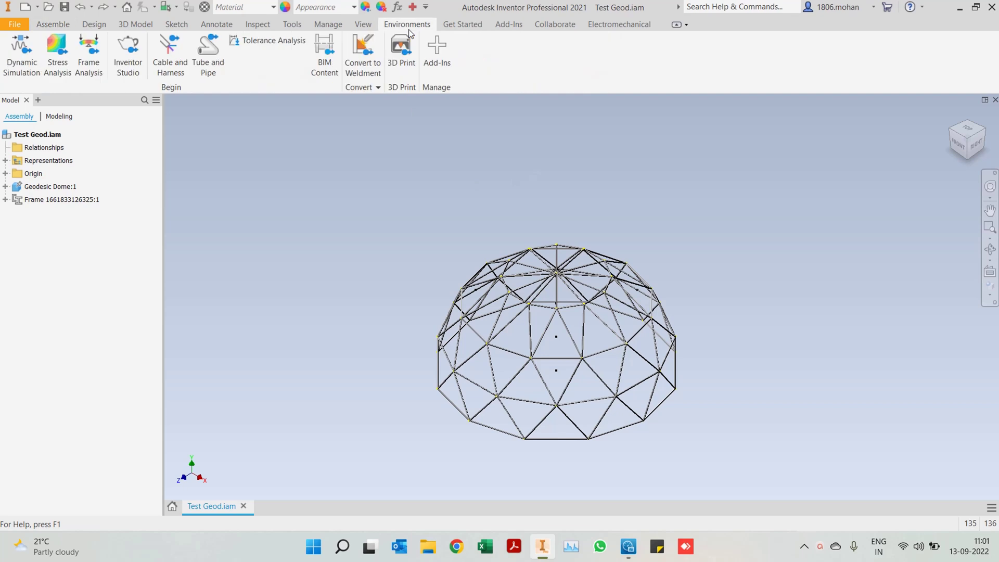
Step: Enter Frame Analysis and review its settings, closing them without changes
left_click(83, 71)
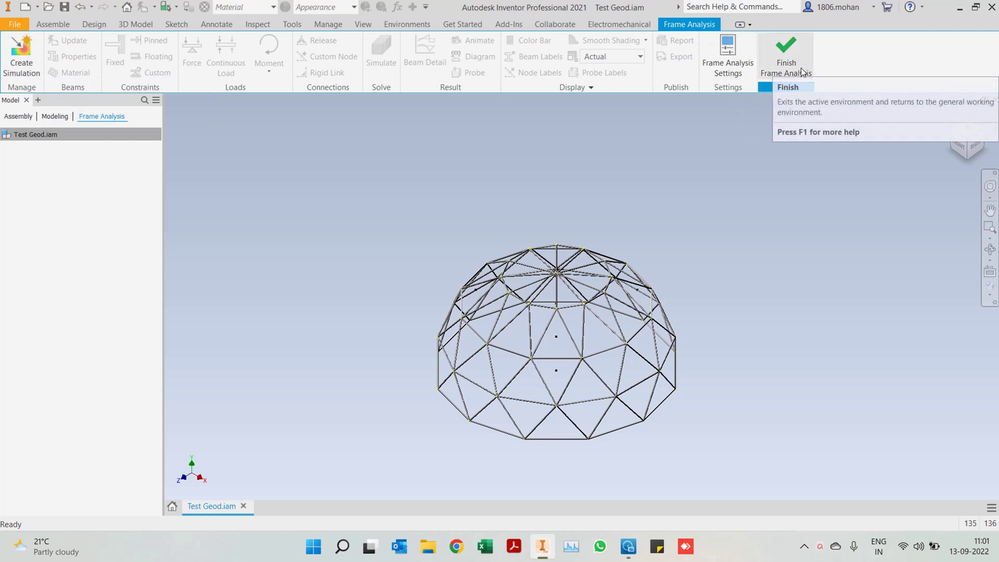
left_click(727, 73)
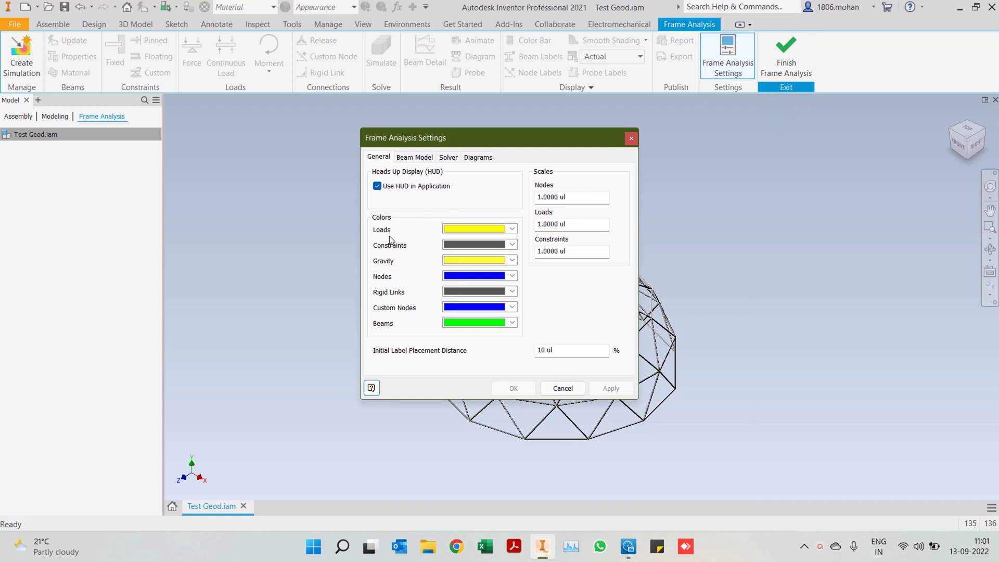
left_click(565, 390)
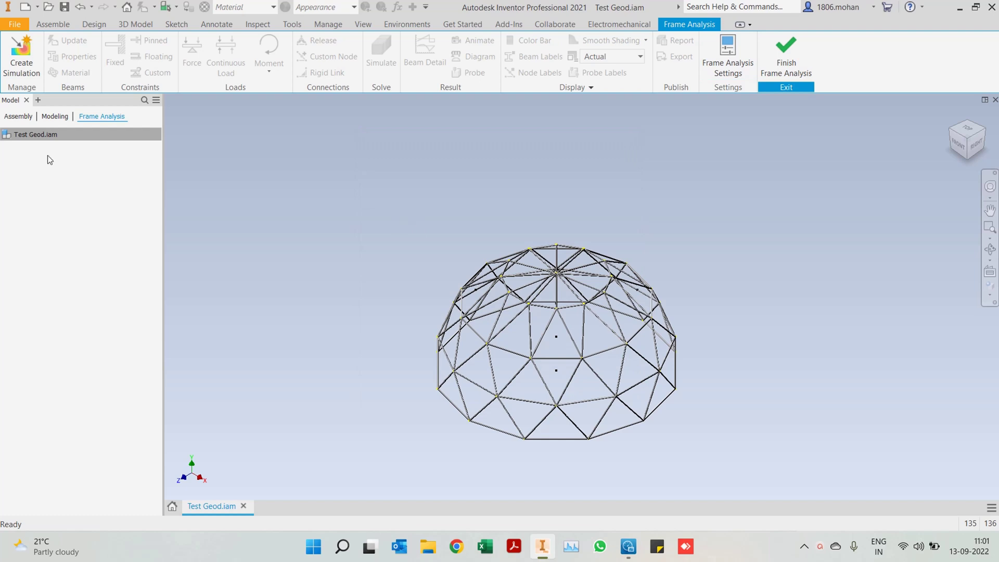
Step: Create Simulation:1 as a Static Analysis with default settings
left_click(18, 61)
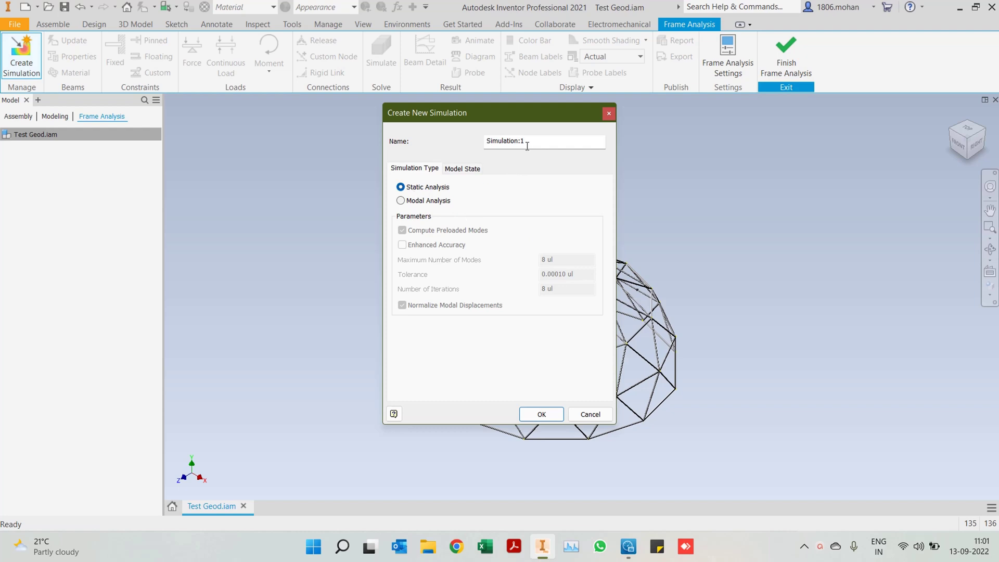
left_click(541, 413)
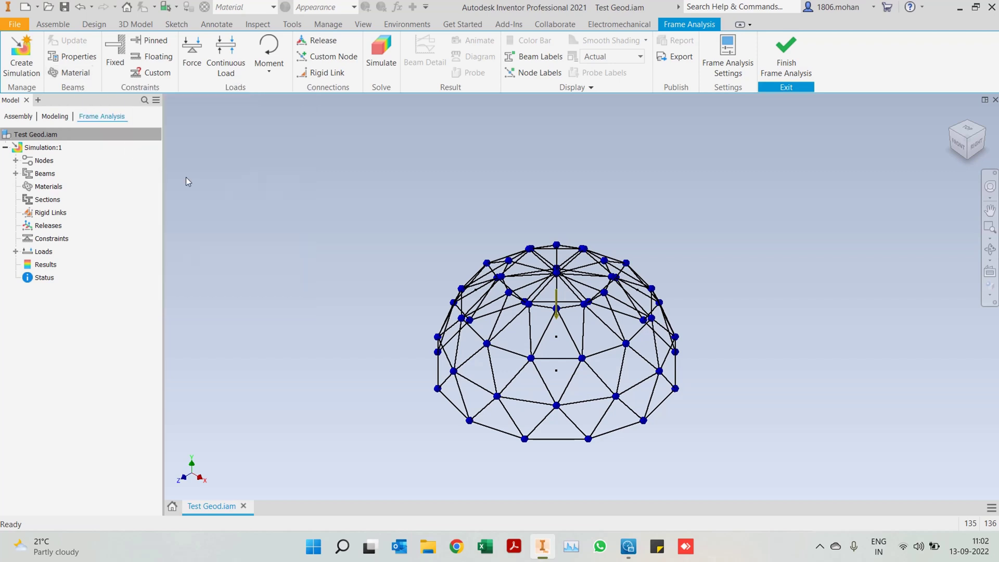
left_click(115, 62)
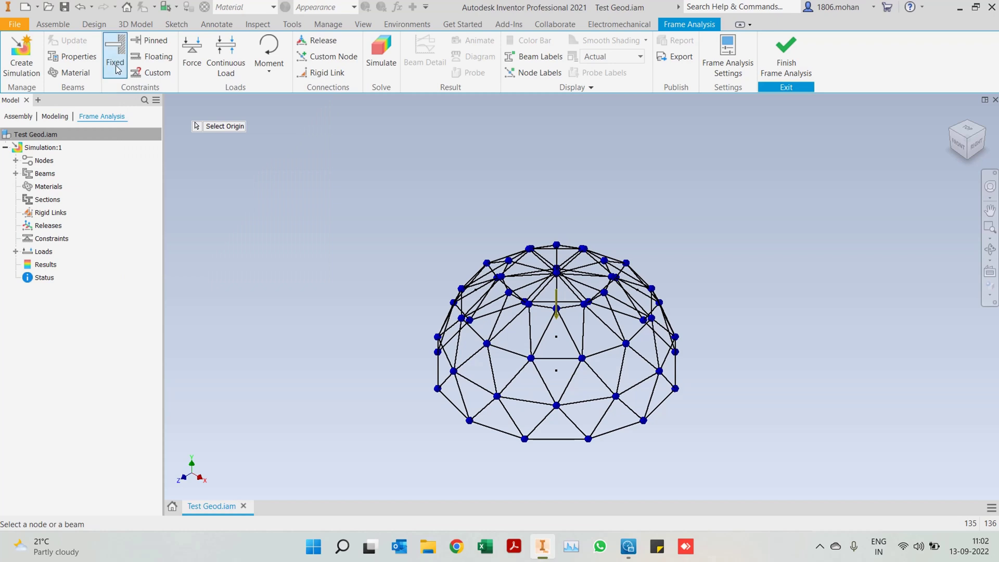
scroll(685, 234, "down", 4)
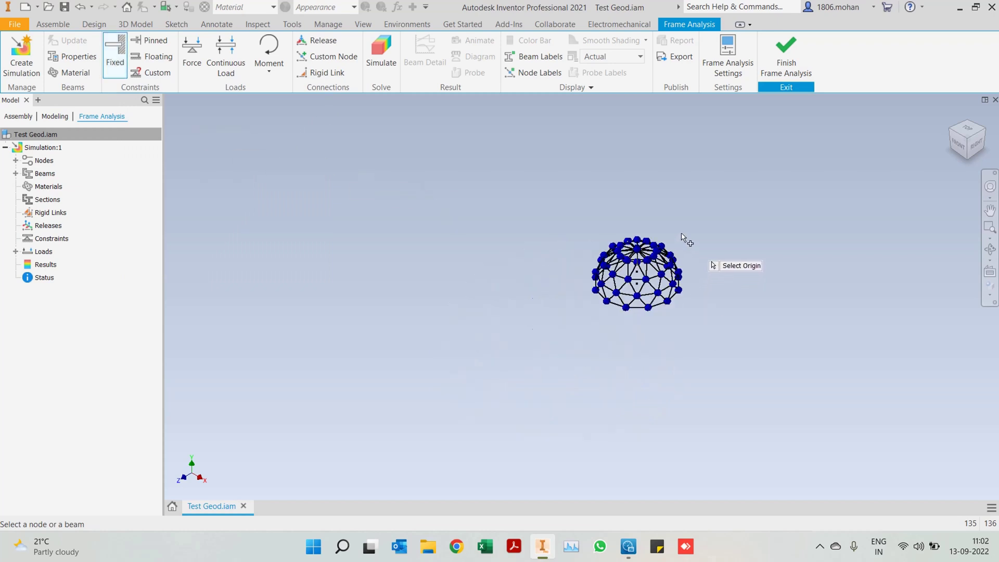
scroll(687, 331, "up", 5)
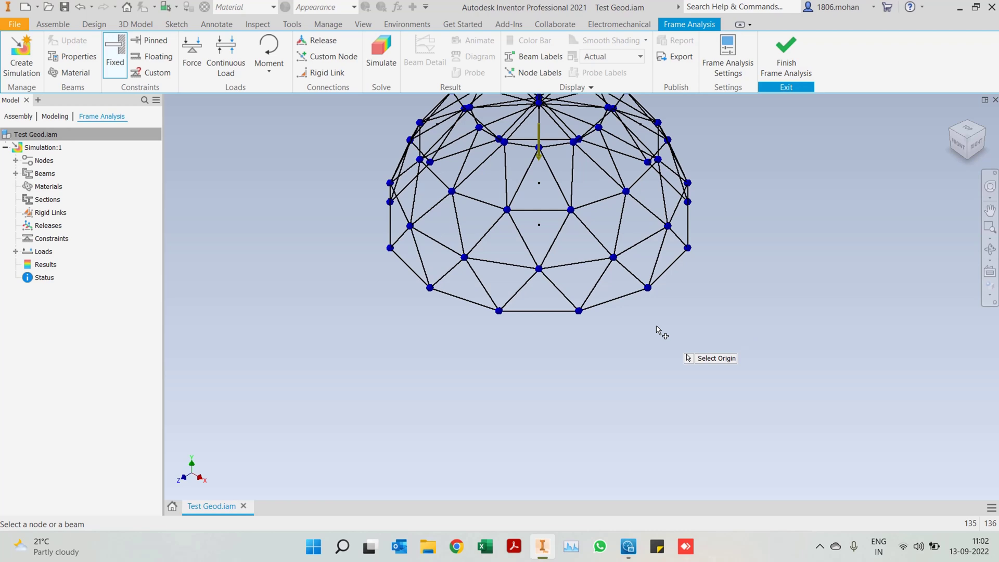
scroll(606, 323, "up", 5)
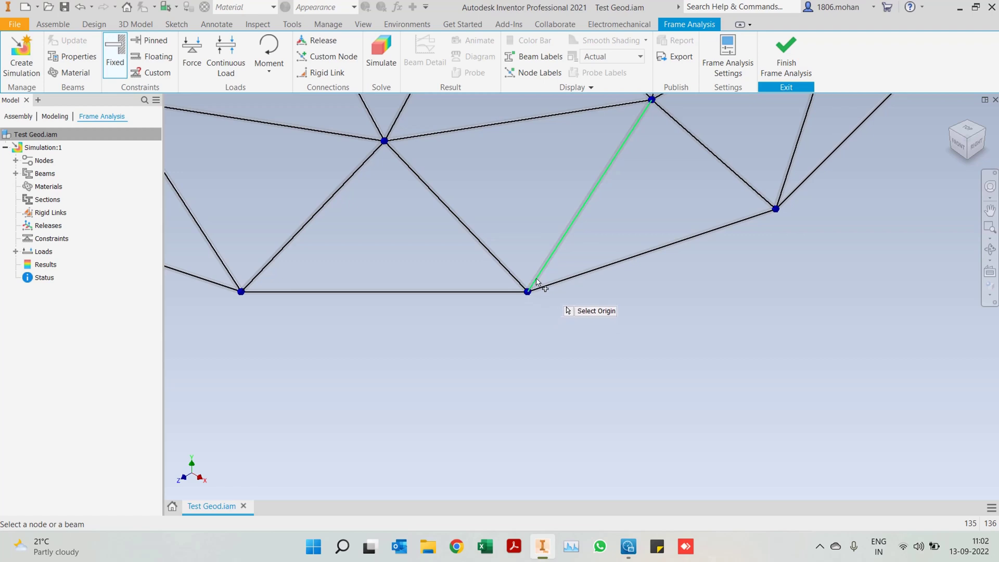
left_click(616, 266)
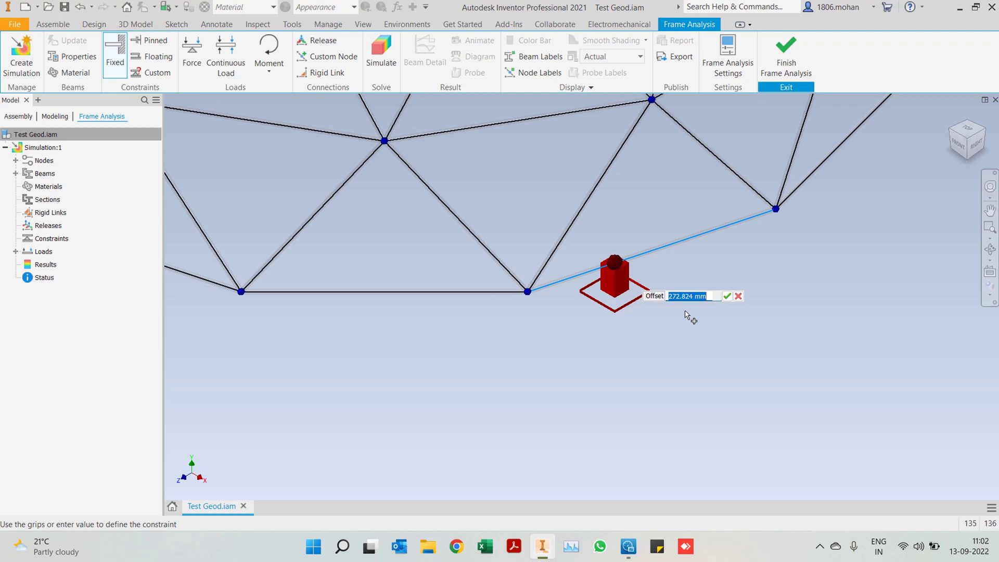
type("200")
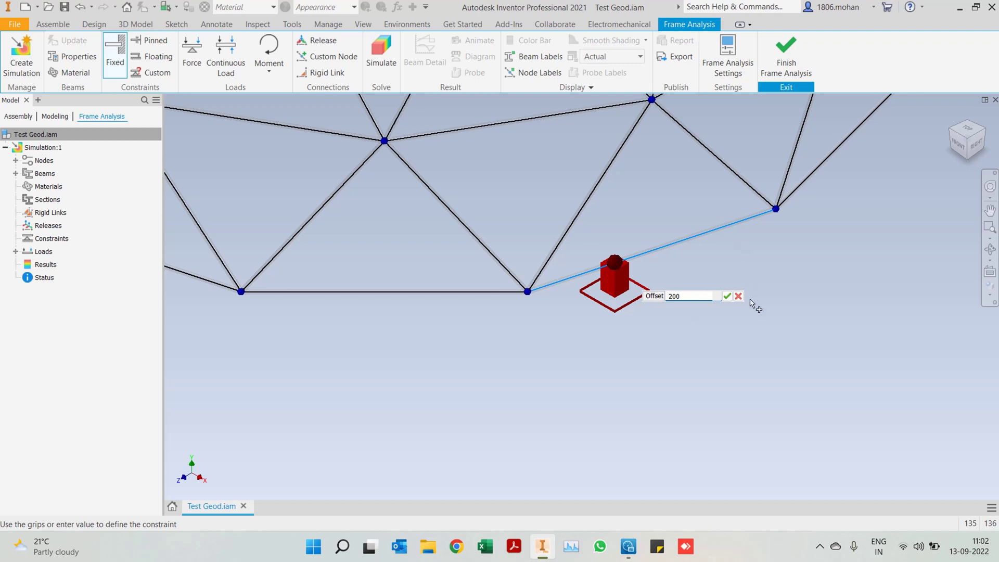
left_click(728, 296)
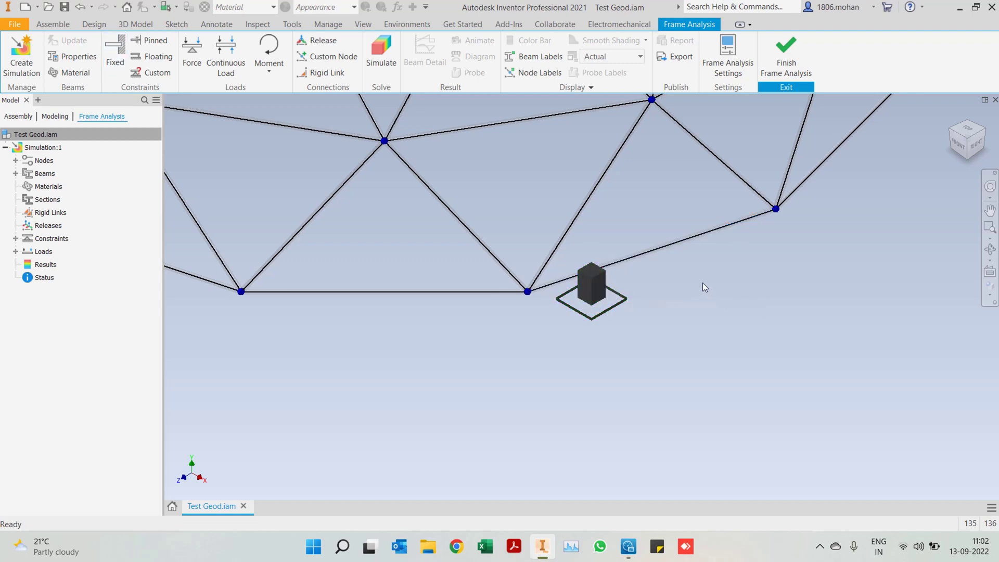
key("ctrl+z")
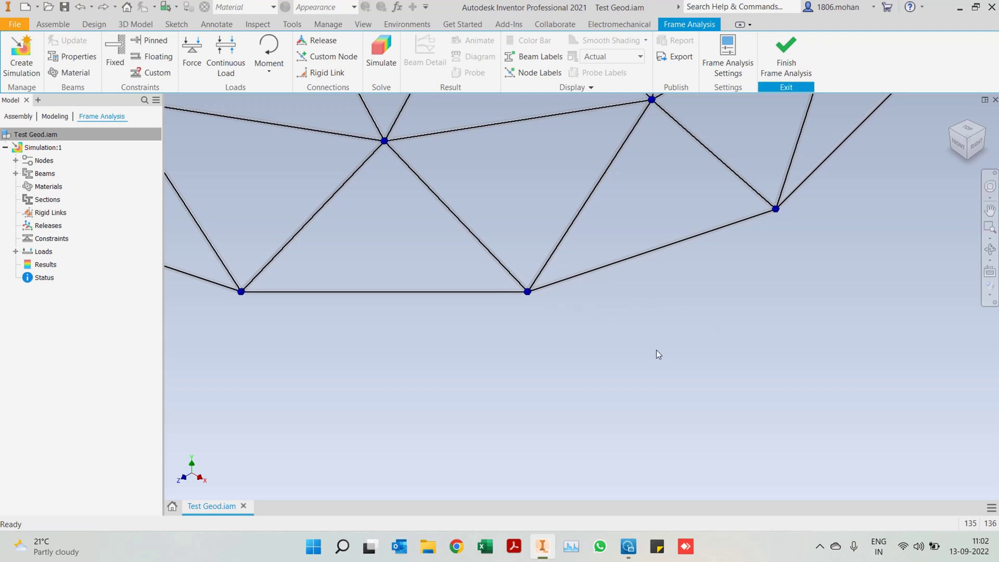
scroll(656, 349, "up", 5)
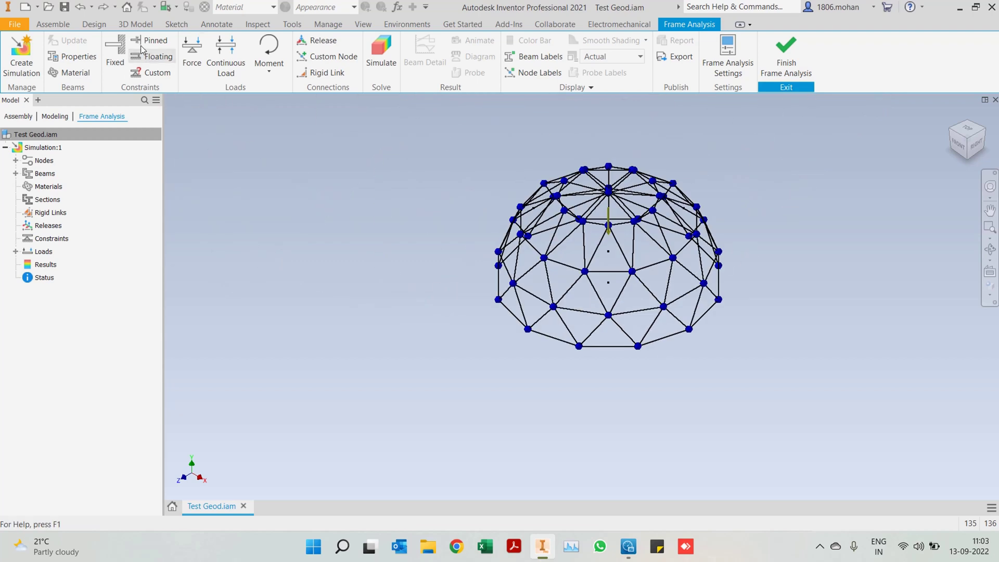
Step: Fix the lowest dome node and the next two base ring nodes on the right
left_click(123, 57)
scroll(653, 374, "down", 3)
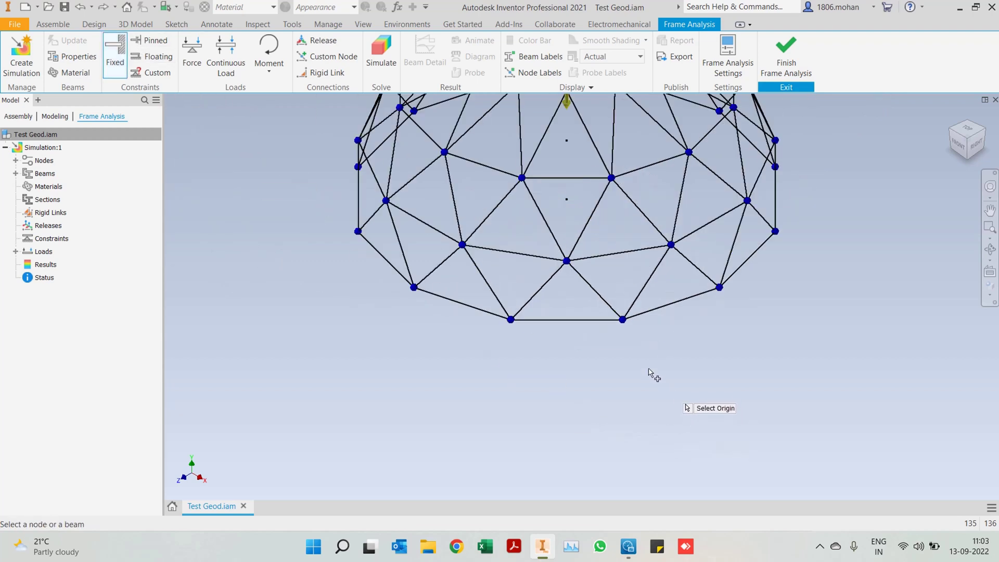
left_click(624, 323)
key("Return")
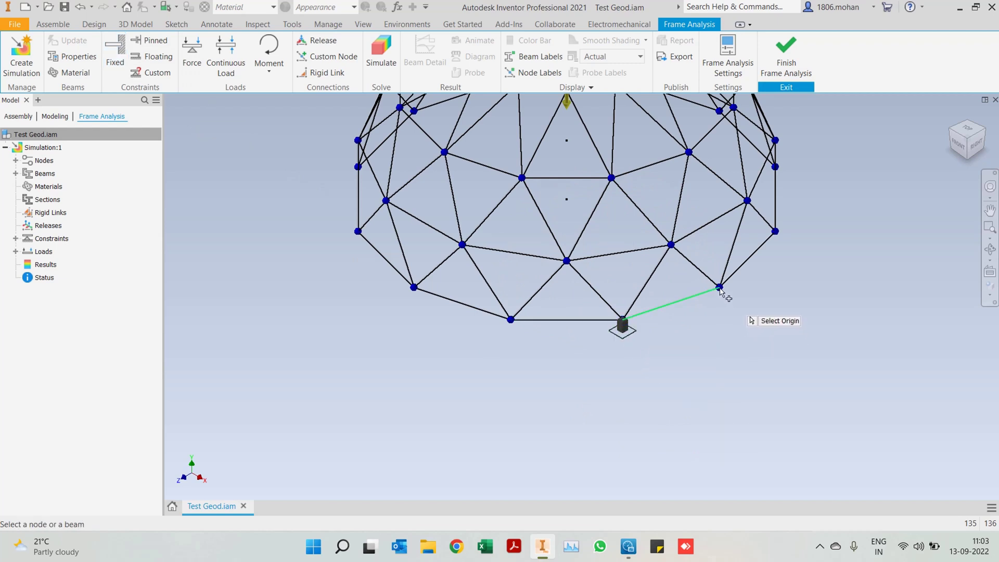
left_click(720, 288)
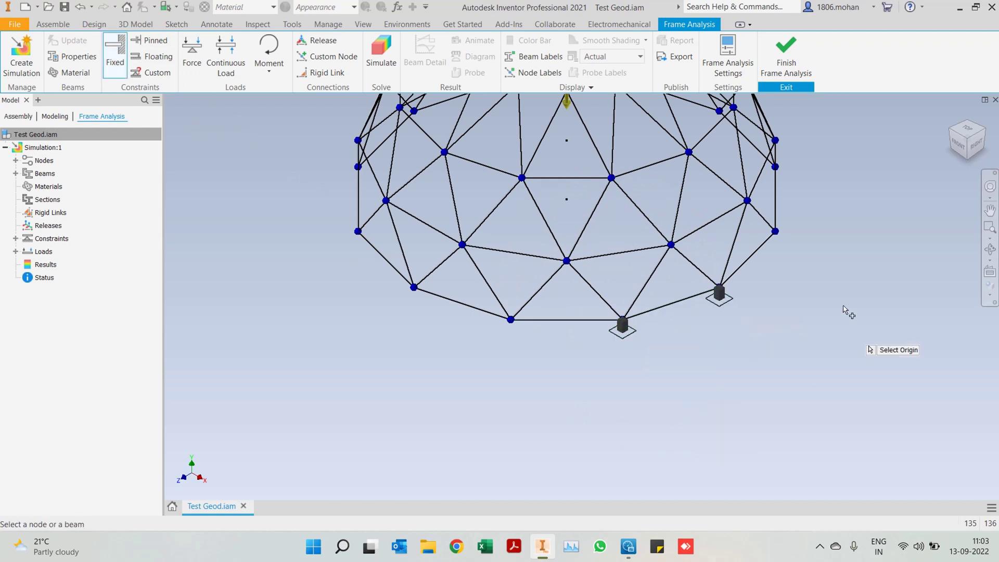
left_click(775, 232)
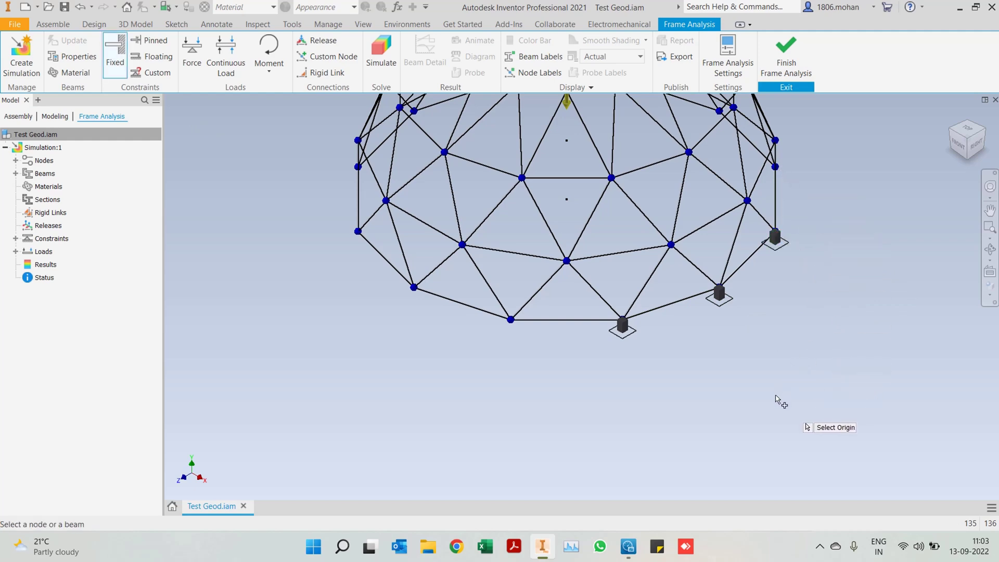
Step: Orbit around the dome and fix two more base nodes toward the back
middle_click_drag(779, 401, 713, 376, "shift")
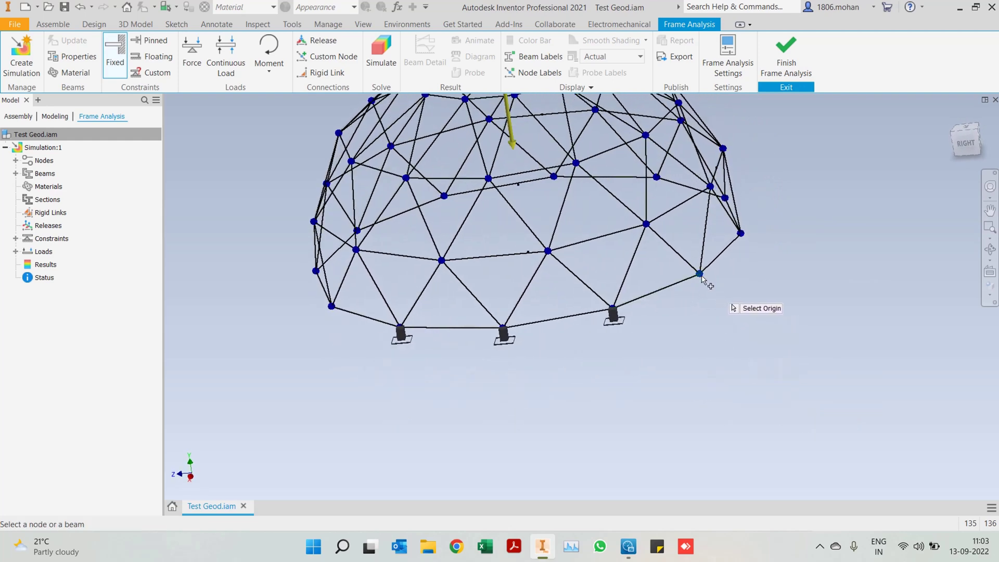
left_click(701, 274)
middle_click_drag(802, 344, 745, 335, "shift")
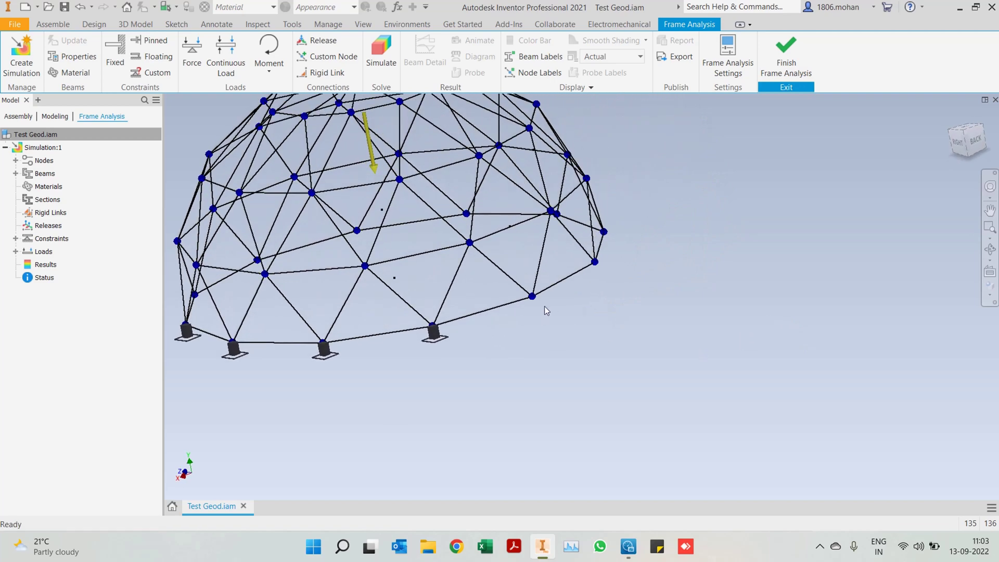
key("Return")
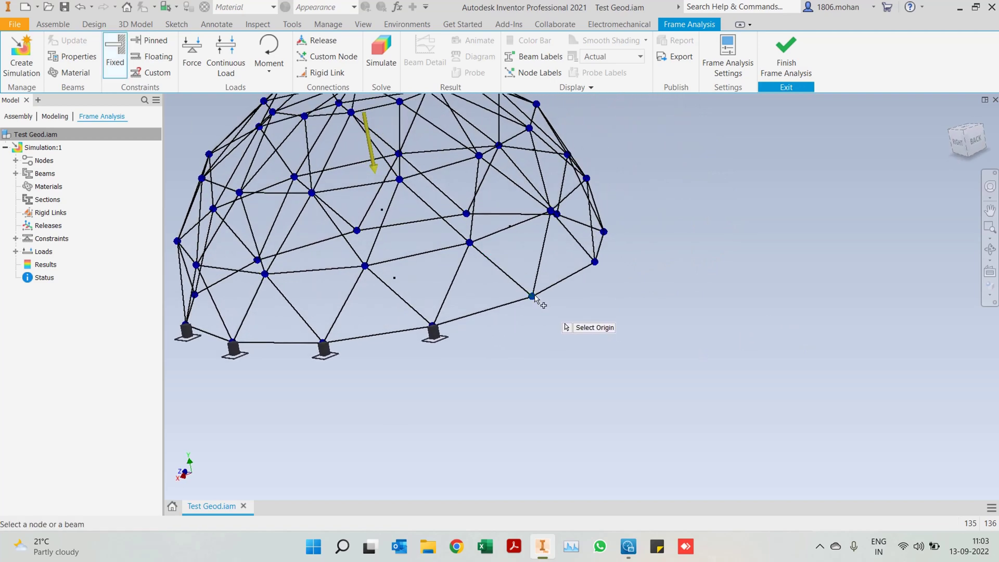
left_click(533, 297)
key("Return")
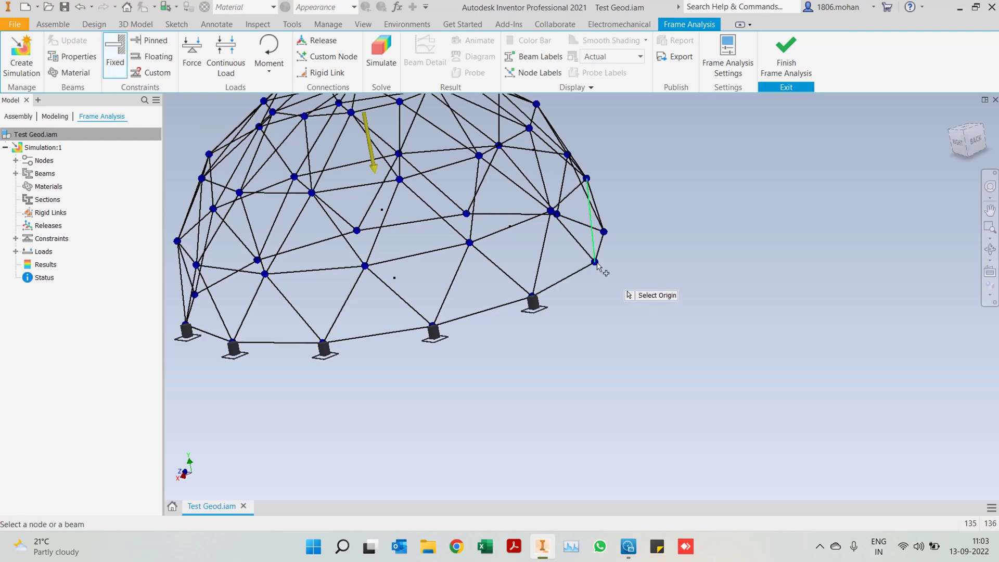
scroll(597, 265, "up", 2)
scroll(692, 333, "down", 5)
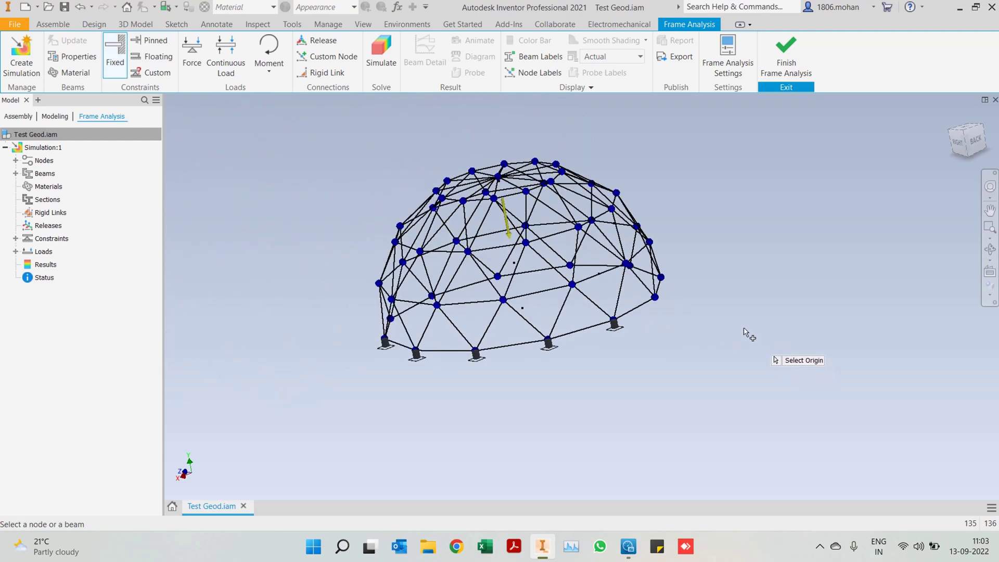
middle_click_drag(749, 334, 601, 334, "shift")
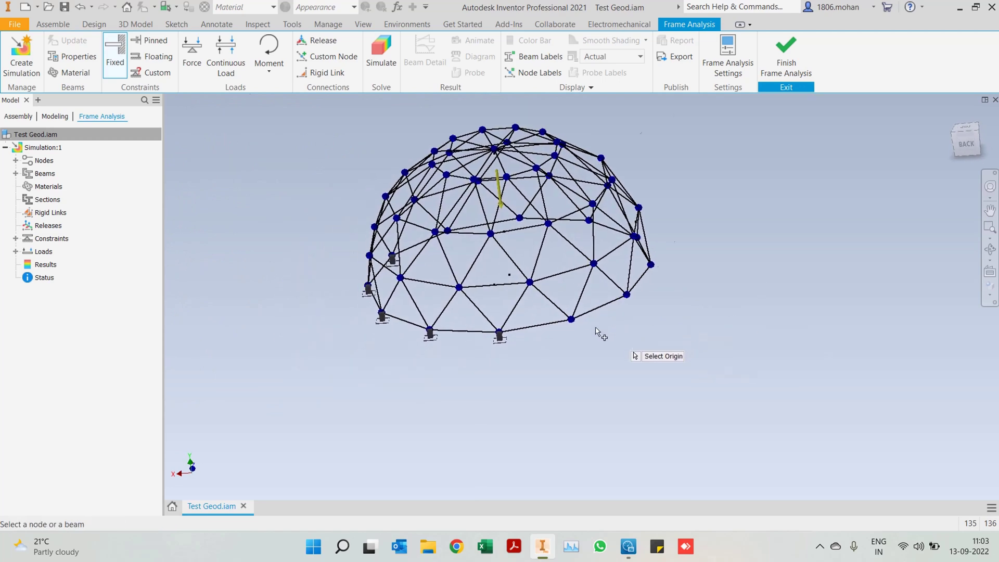
scroll(597, 333, "up", 3)
key("Escape")
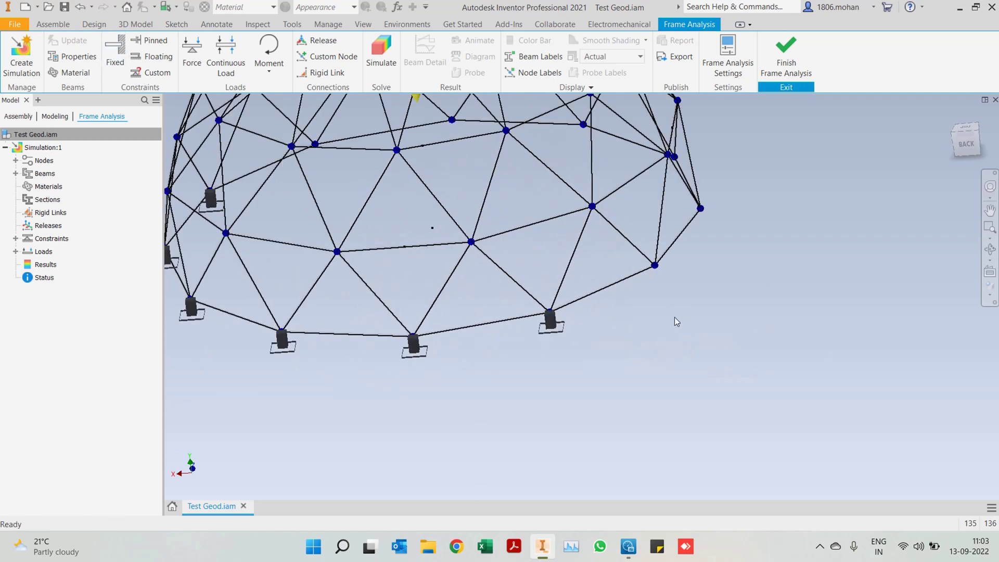
Step: Fix the remaining two base nodes on the right side of the ring
key("Return")
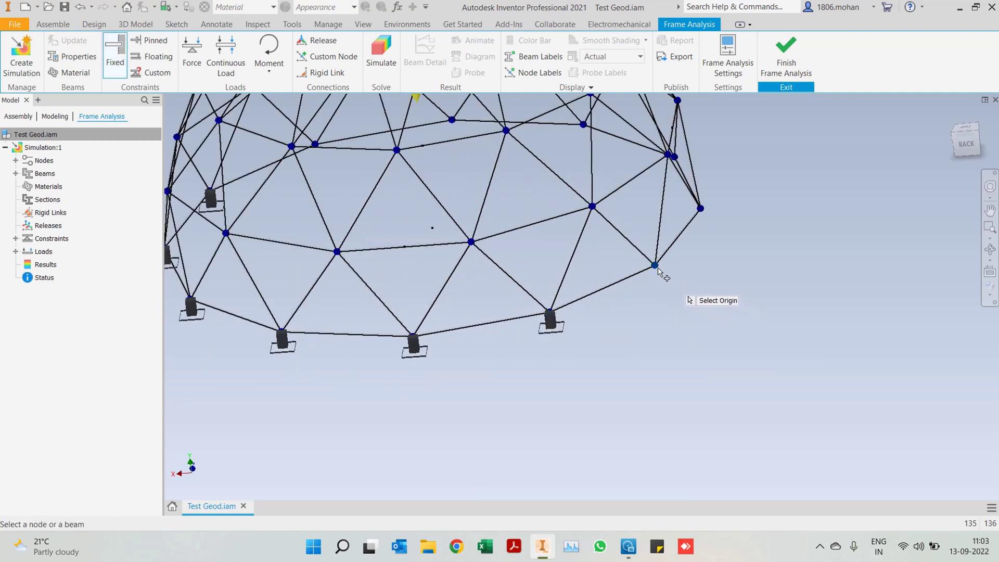
left_click(655, 265)
key("Escape")
key("Return")
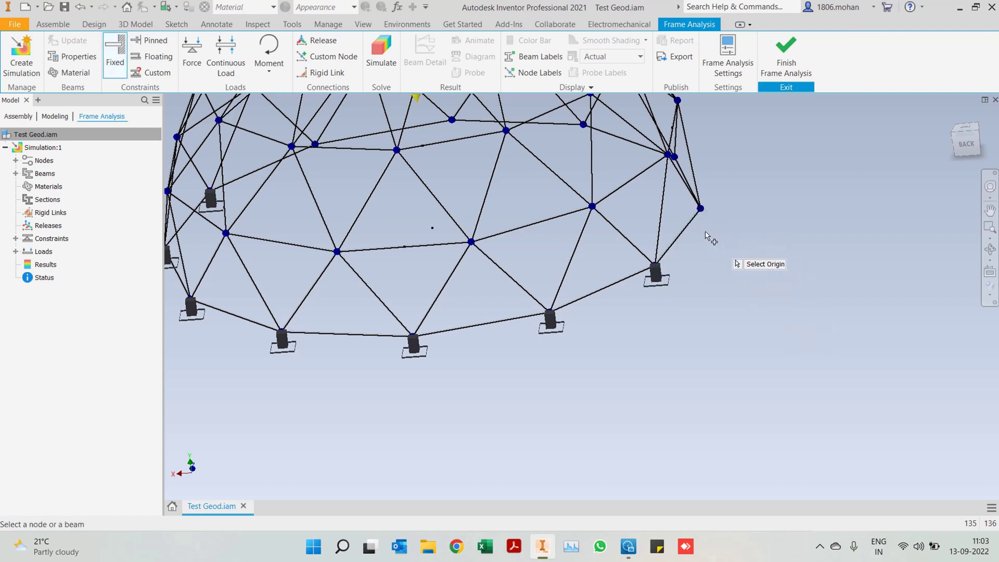
left_click(701, 209)
key("Escape")
scroll(773, 335, "down", 5)
middle_click_drag(773, 333, 636, 291, "shift")
scroll(636, 271, "up", 5)
scroll(634, 254, "down", 5)
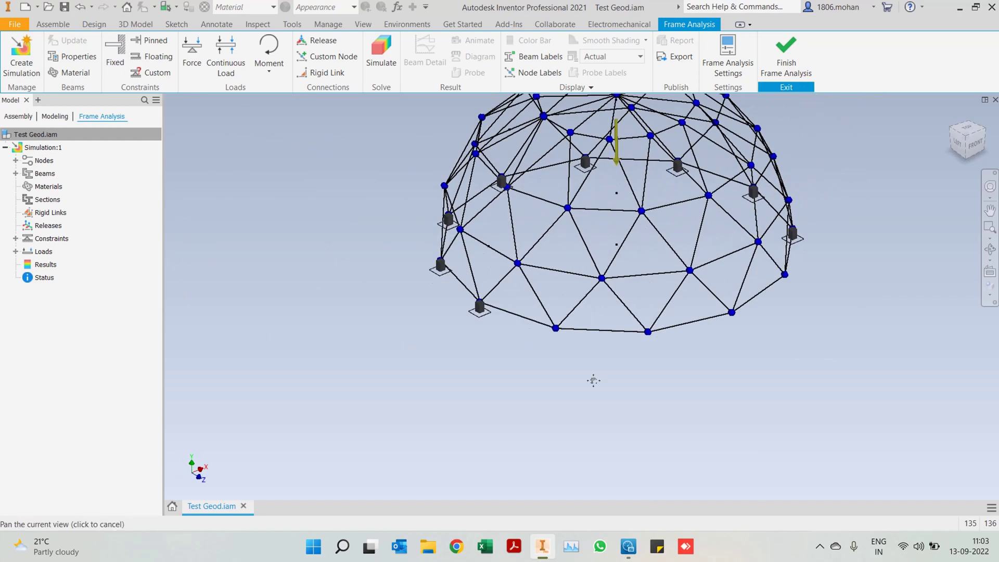
Step: Fix the last base nodes on the left, then return to the Home view
key("Return")
left_click(552, 338)
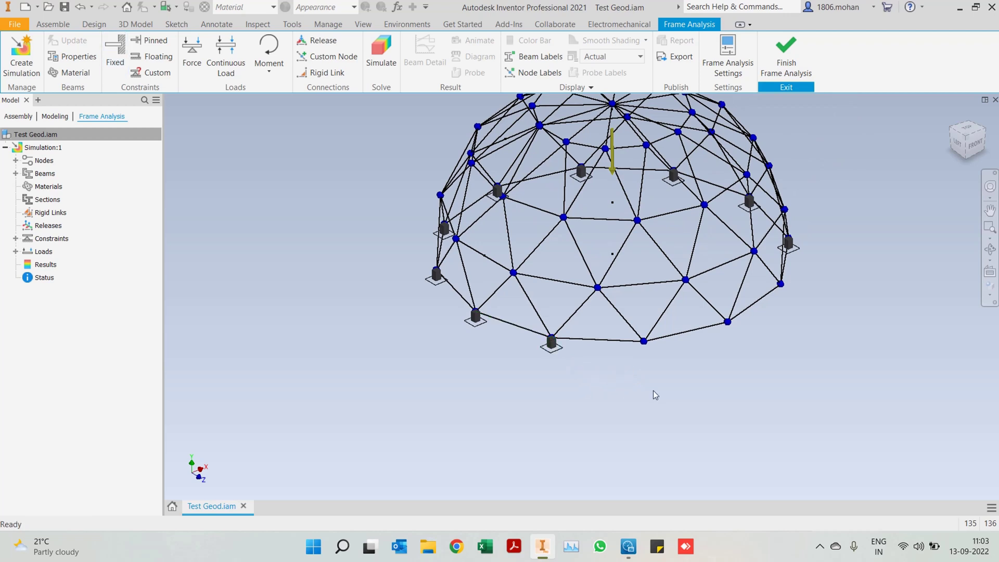
key("Return")
left_click(644, 341)
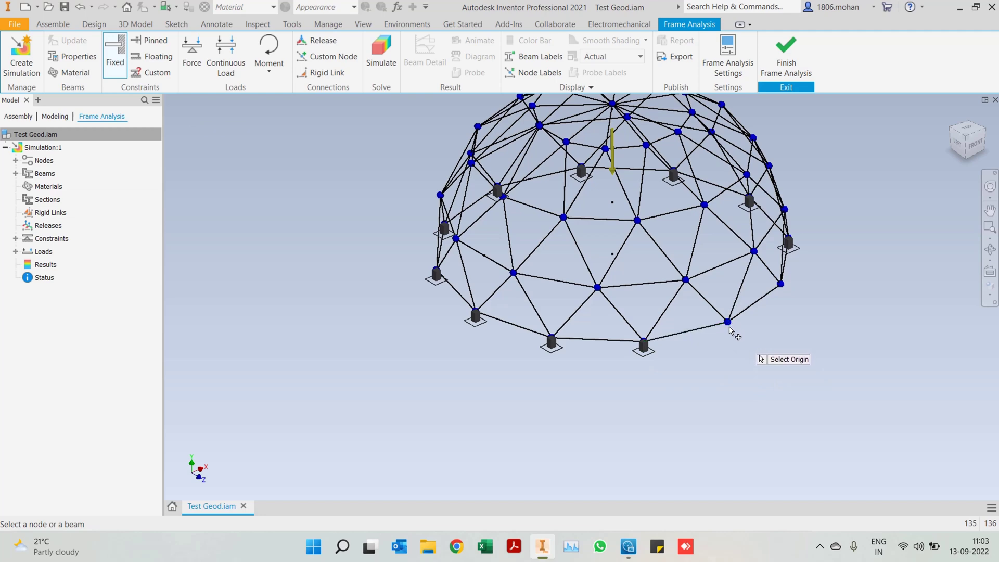
key("Escape")
middle_click_drag(857, 399, 816, 382, "shift")
key("Return")
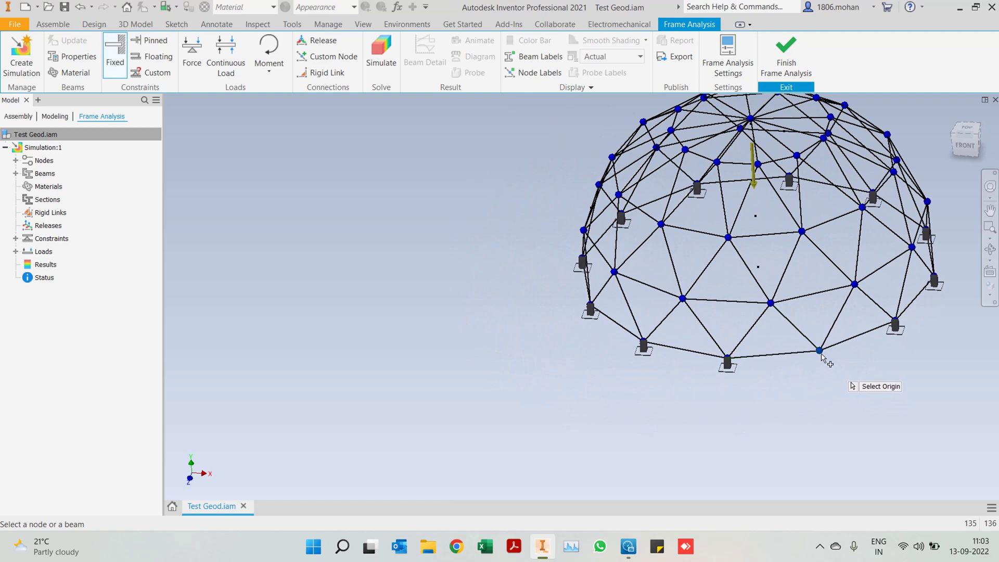
key("Escape")
scroll(707, 428, "down", 3)
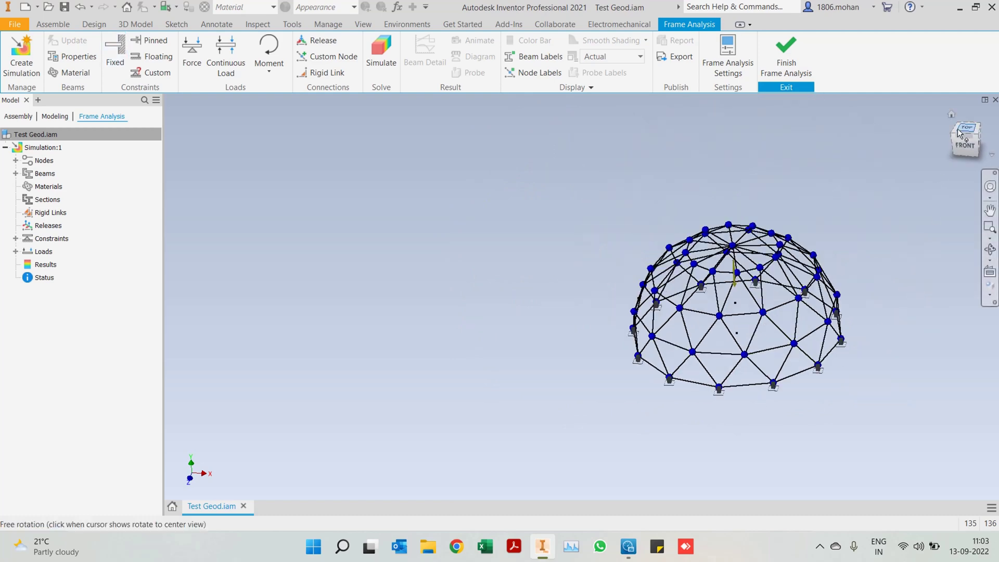
left_click(951, 114)
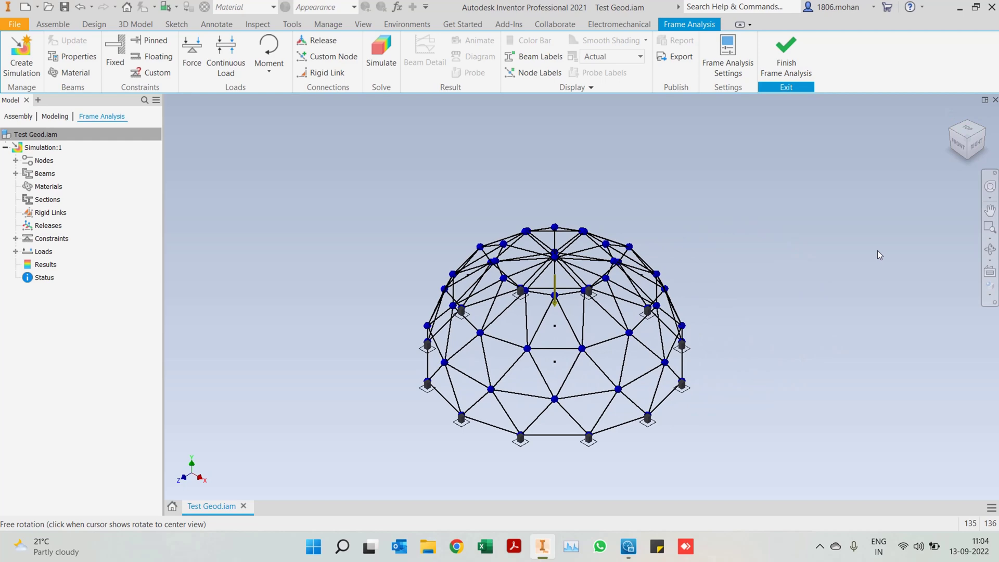
middle_click_drag(792, 356, 745, 350, "shift")
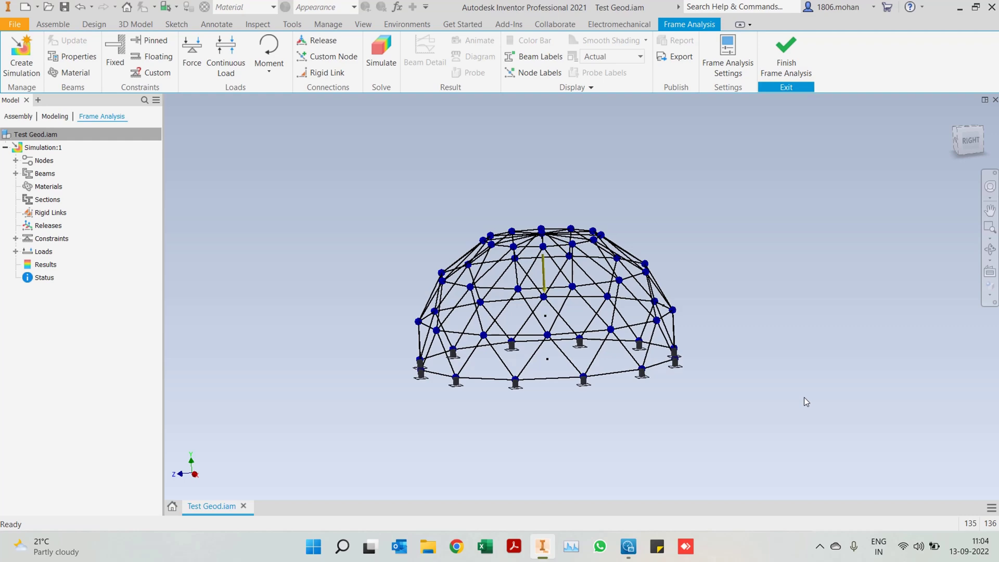
mouse_move(818, 395)
middle_mouse_down("shift")
mouse_move(825, 374)
mouse_move(791, 379)
mouse_move(836, 392)
mouse_move(805, 395)
mouse_move(818, 385)
middle_mouse_up("shift")
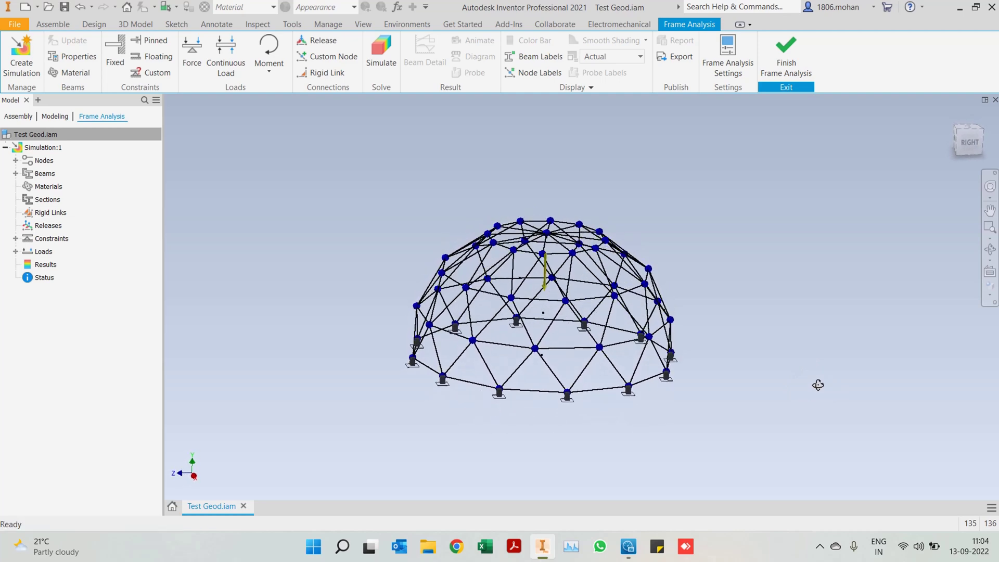
middle_click_drag(761, 245, 781, 330)
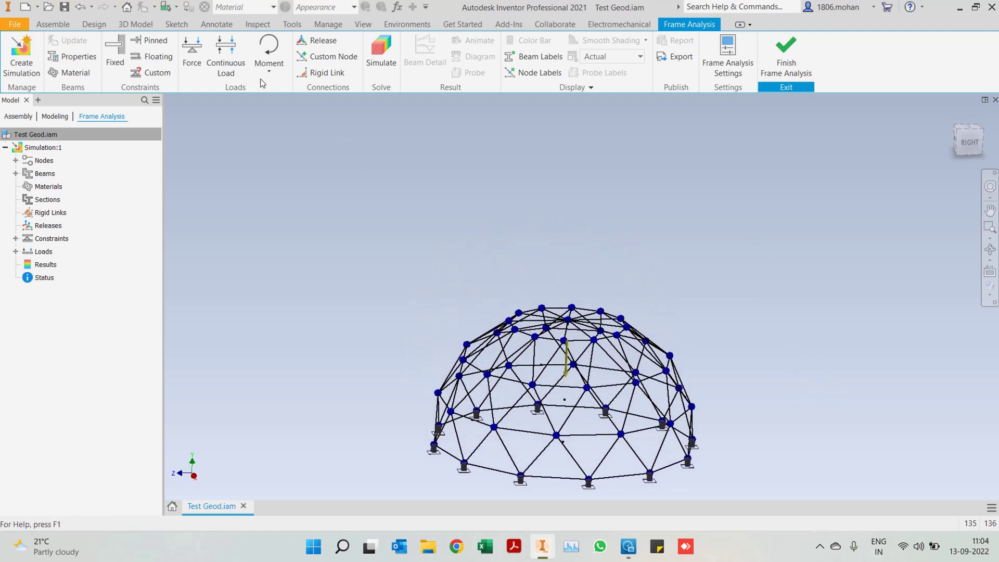
Step: Place a 100 N force on a top dome node, angled straight down
left_click(192, 57)
middle_click_drag(881, 300, 754, 344, "shift")
scroll(573, 323, "up", 3)
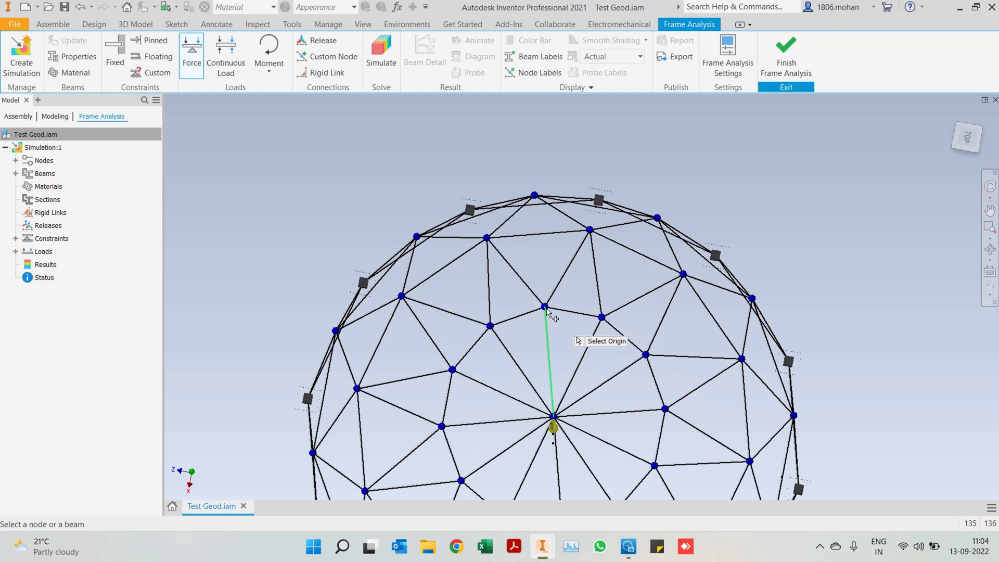
left_click(545, 307)
middle_click_drag(854, 337, 878, 290, "shift")
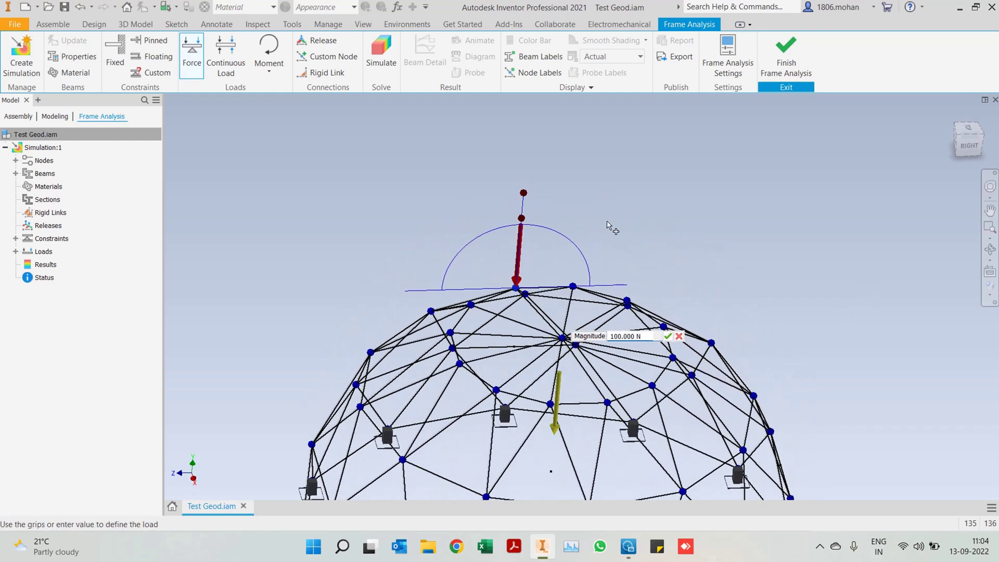
mouse_move(518, 224)
left_click_drag(522, 223, 527, 263)
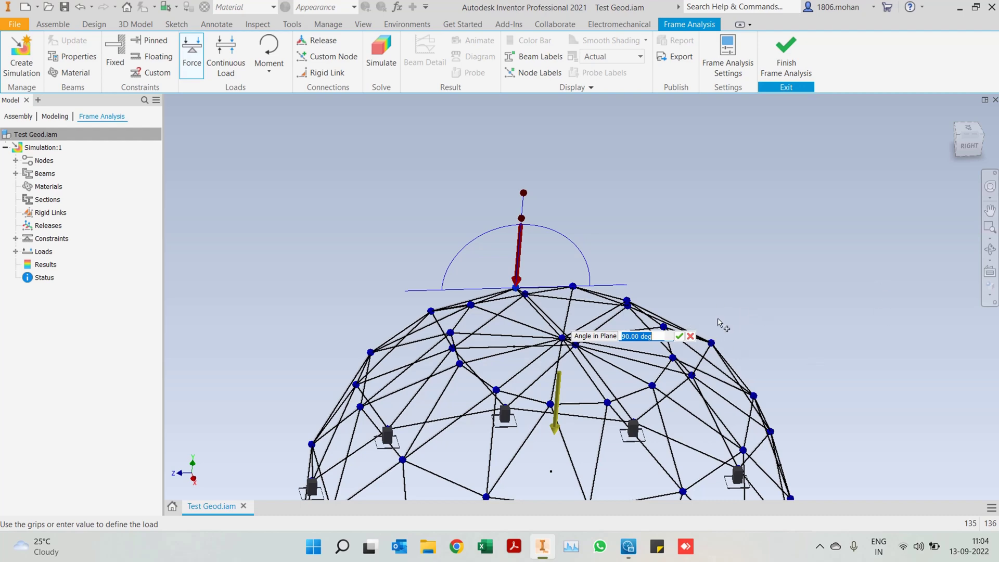
left_click(679, 337)
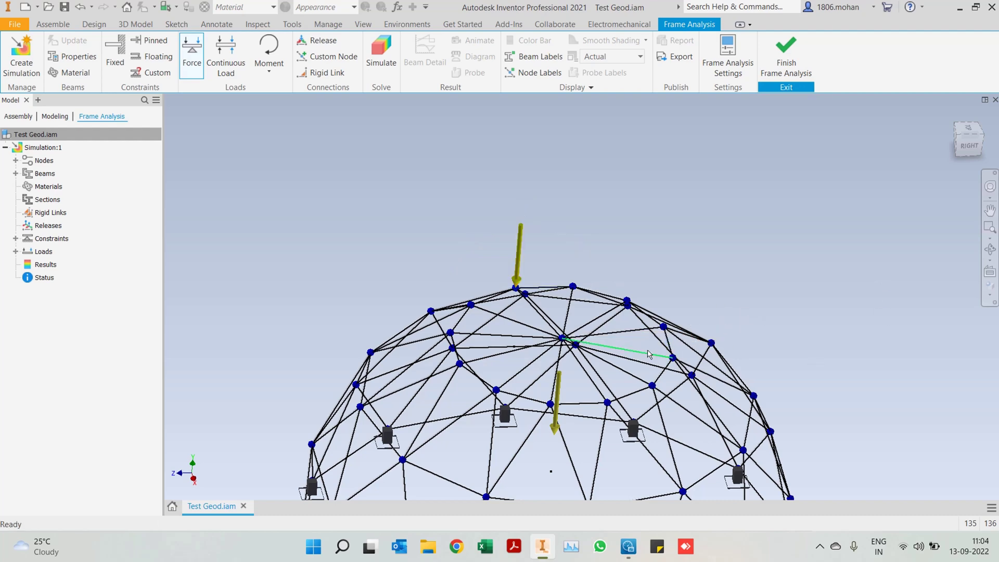
mouse_move(700, 269)
middle_mouse_down("shift")
mouse_move(691, 250)
mouse_move(710, 263)
middle_mouse_up("shift")
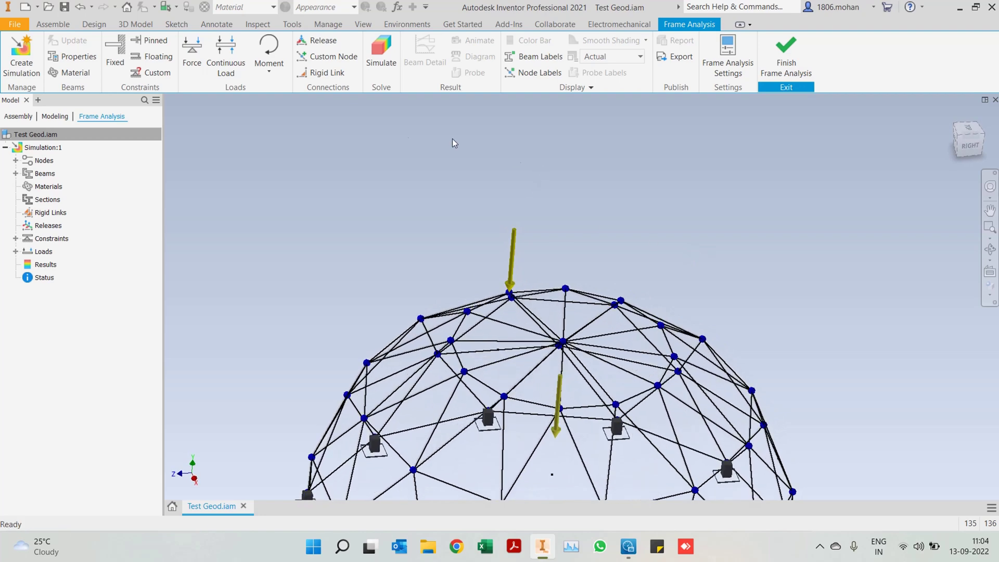
left_click(192, 54)
Step: Open the full Force options and apply a 100 N force to the first crown node
right_click(577, 196)
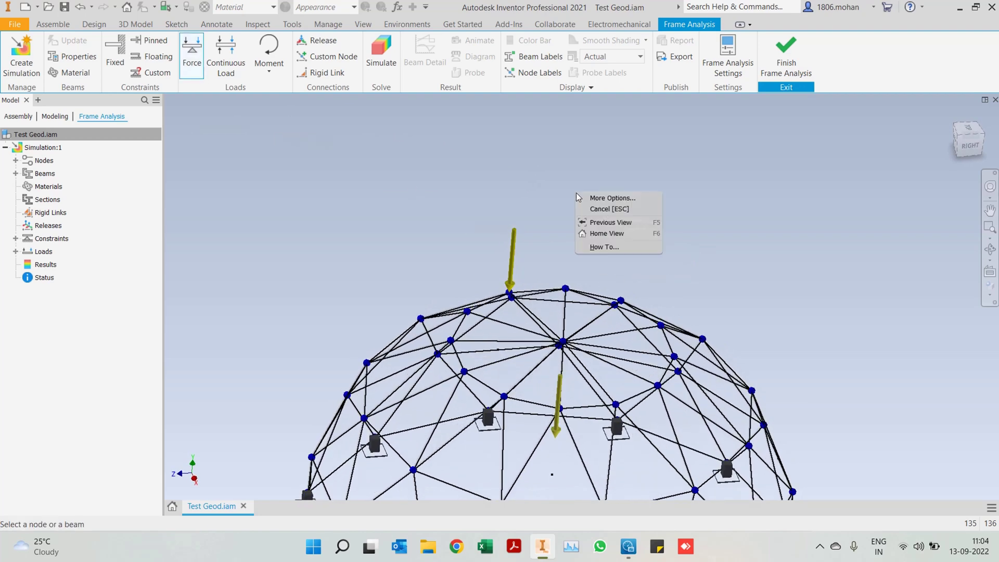
left_click(607, 198)
left_click_drag(250, 124, 297, 116)
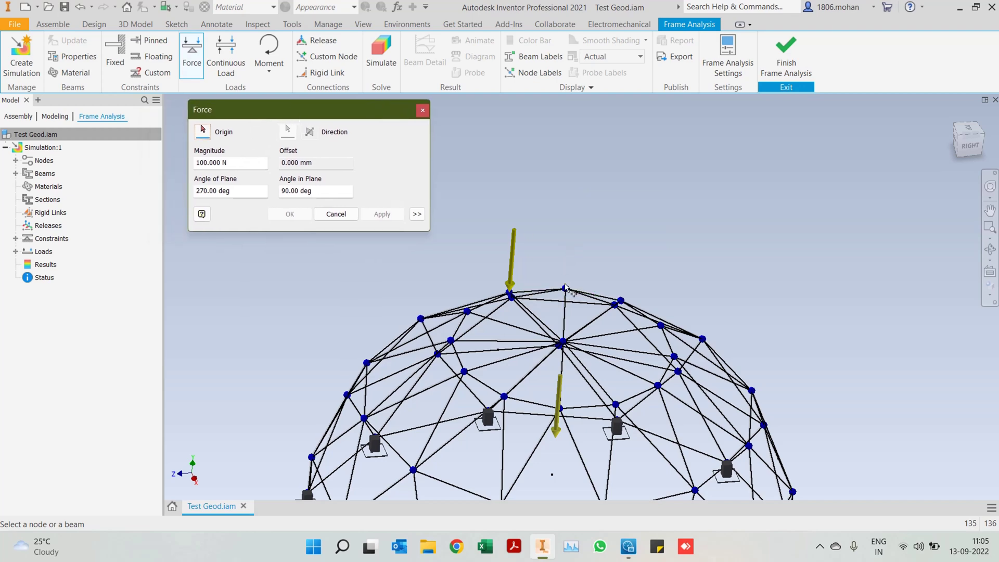
middle_click_drag(566, 289, 564, 320, "shift")
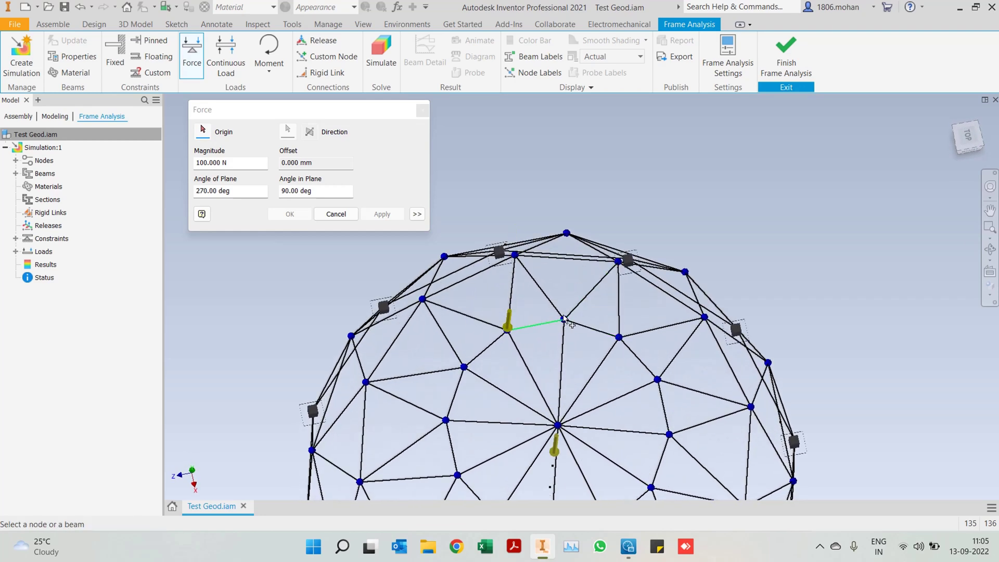
left_click(564, 318)
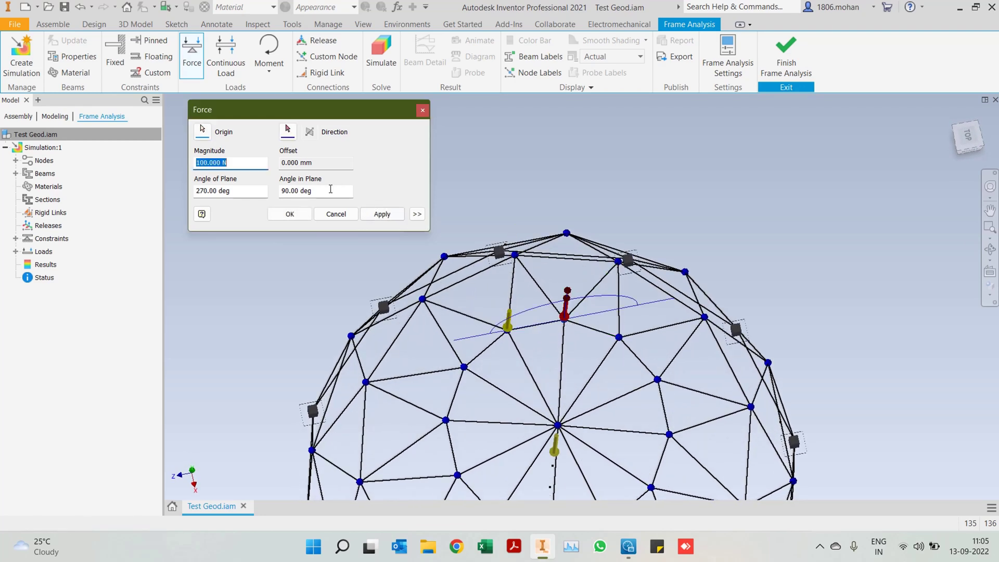
left_click(388, 214)
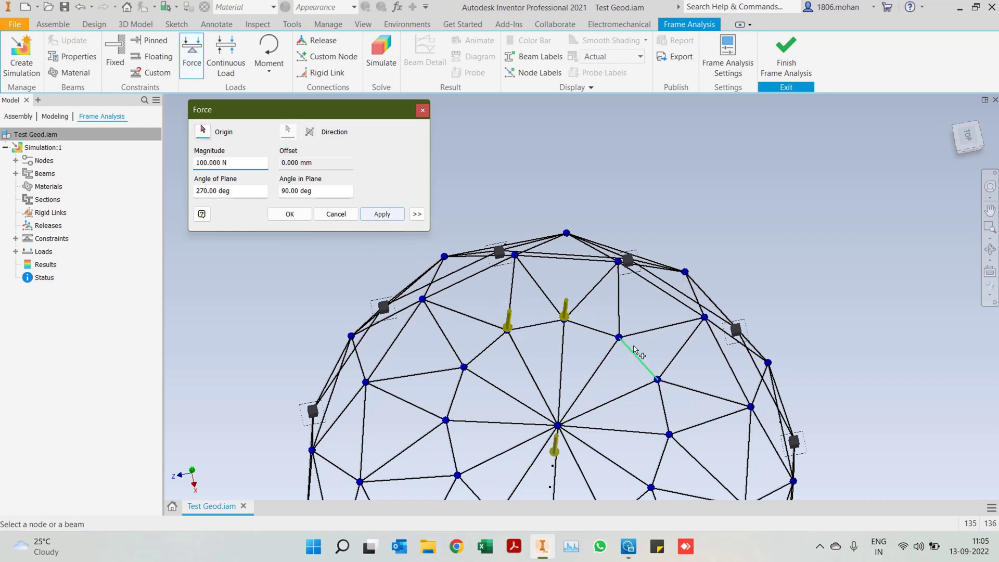
Step: Apply 100 N forces to three more upper nodes, finishing the set of six loads
left_click(619, 337)
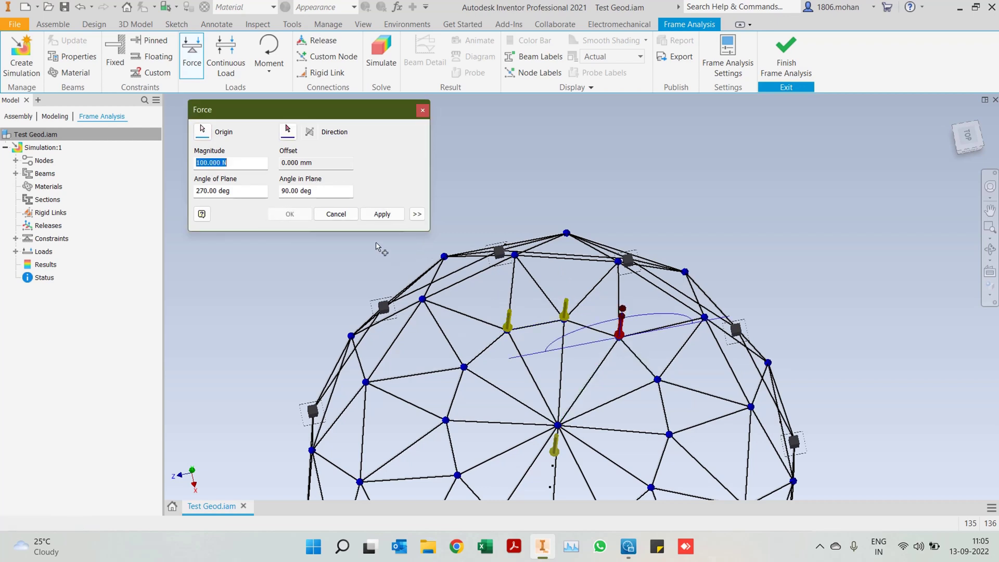
left_click(382, 214)
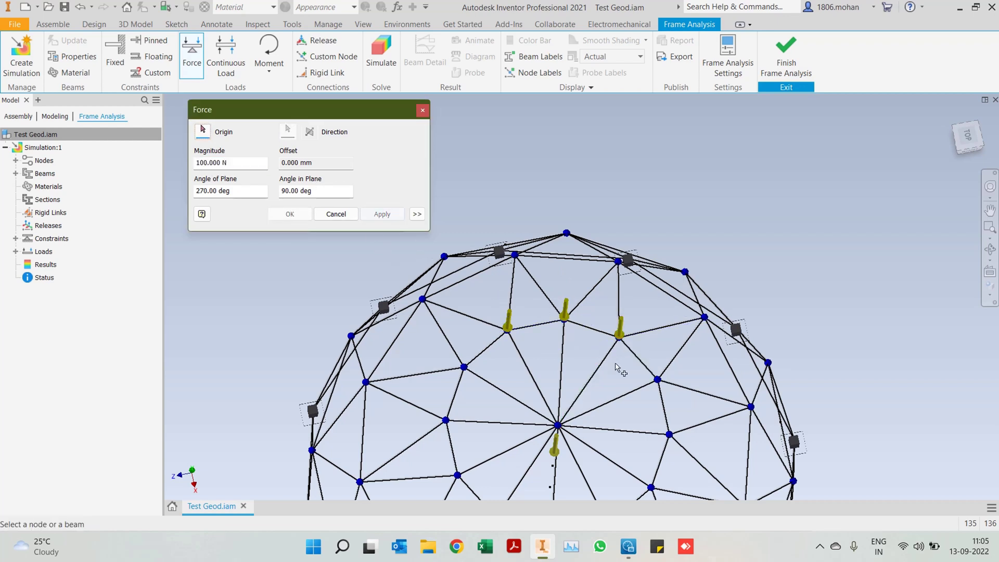
left_click(657, 379)
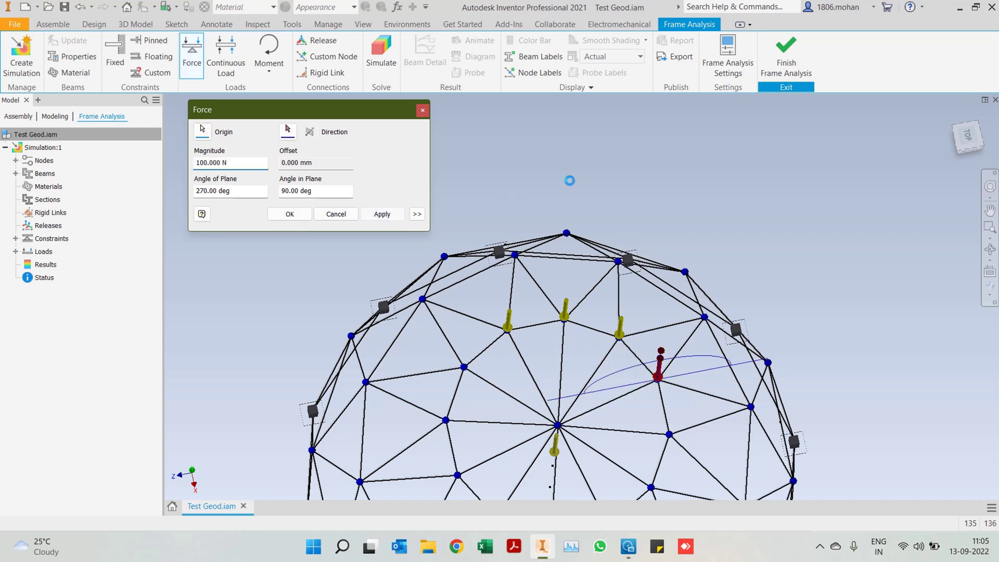
left_click(385, 214)
middle_click_drag(505, 354, 458, 281)
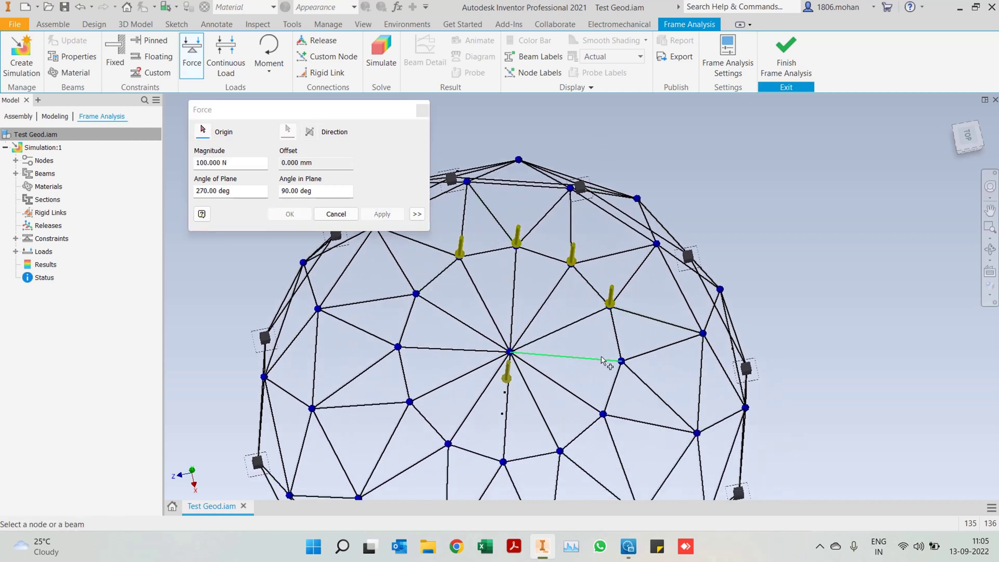
left_click(618, 364)
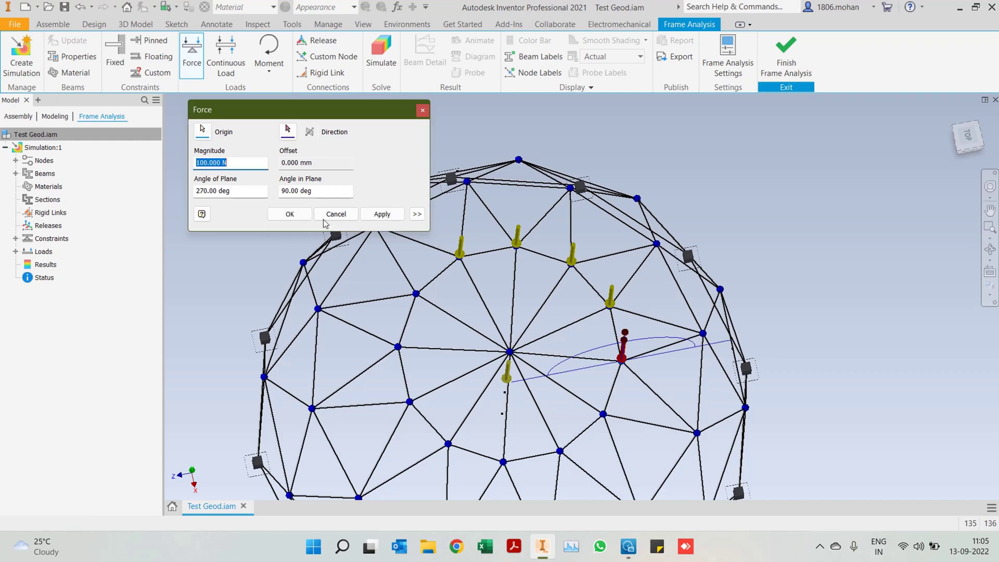
left_click(290, 214)
middle_click_drag(797, 304, 822, 271, "shift")
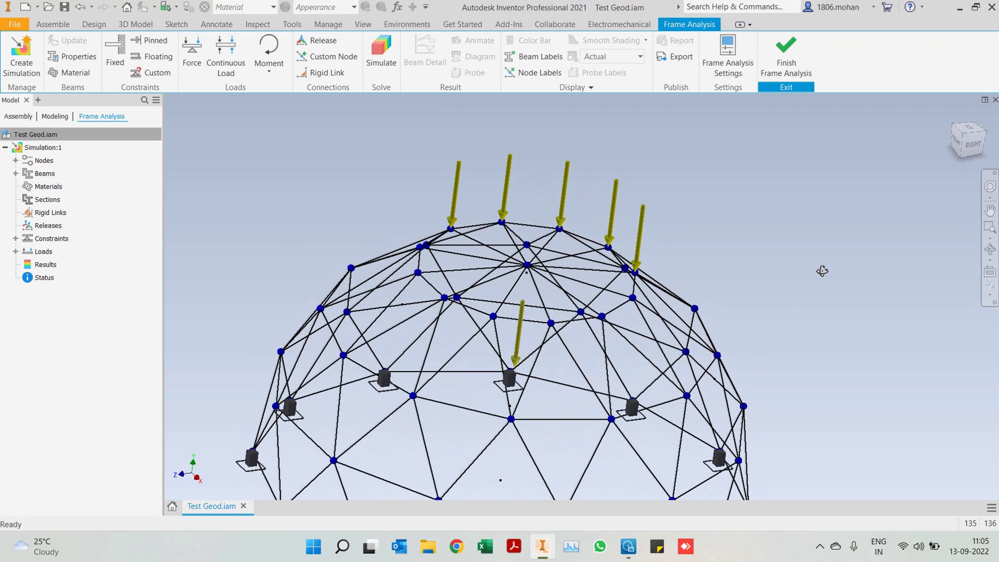
middle_click_drag(915, 148, 902, 150, "shift")
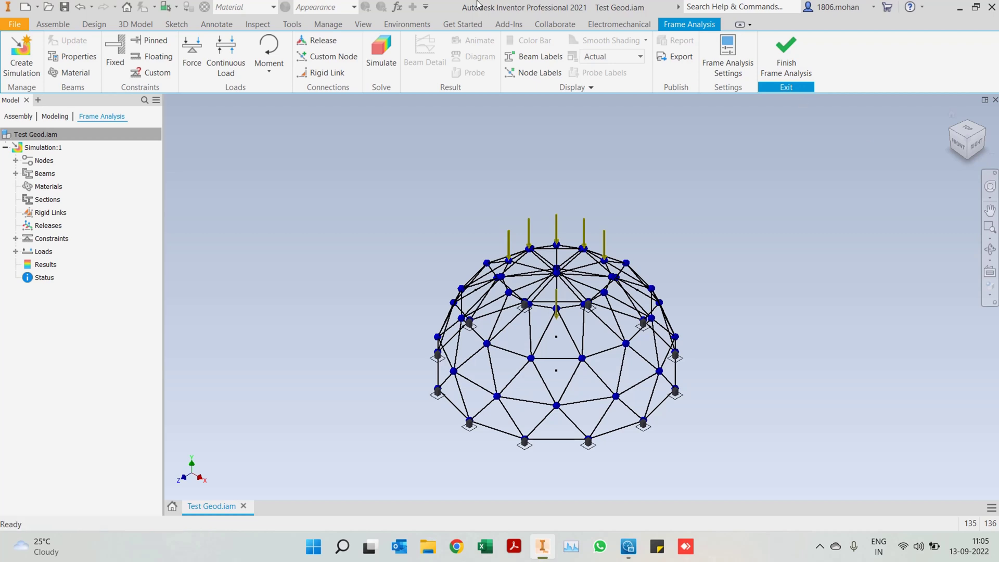
Step: Run Simulate and orbit the displacement plot peaking at 0.03088 mm
left_click(384, 51)
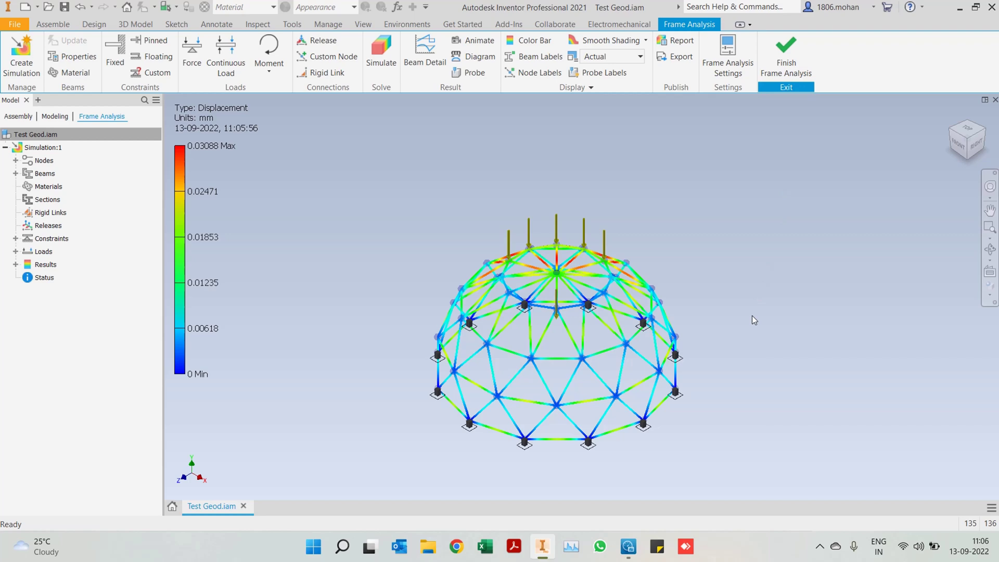
middle_click_drag(745, 355, 643, 353, "shift")
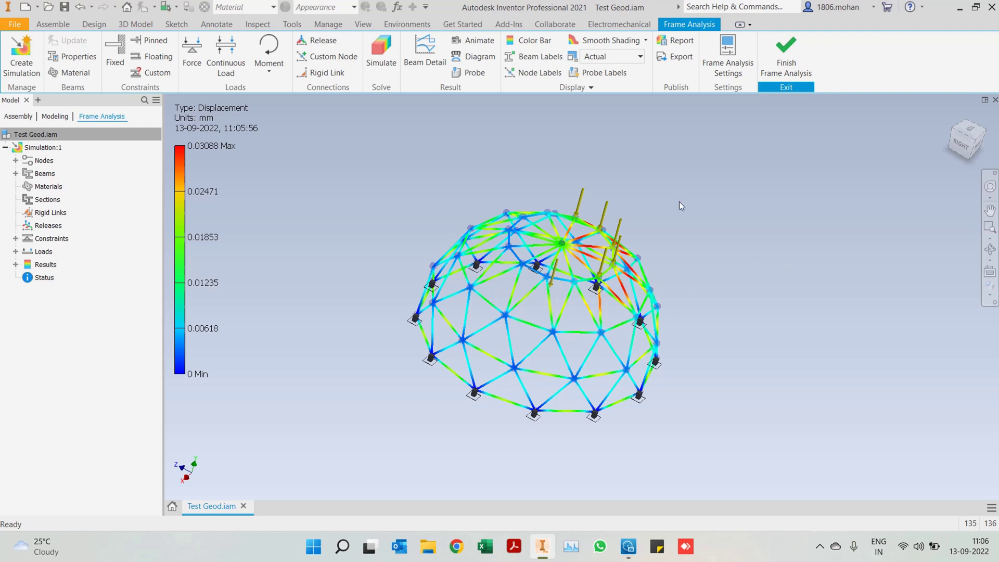
Step: Show the deformed dome at the Adjusted x0.5 display scale
left_click(633, 60)
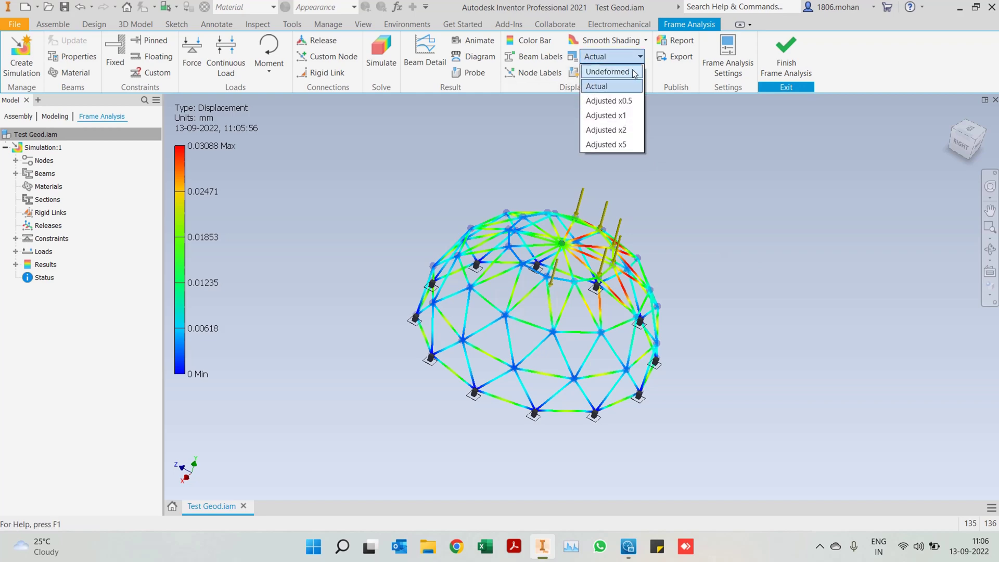
left_click(631, 102)
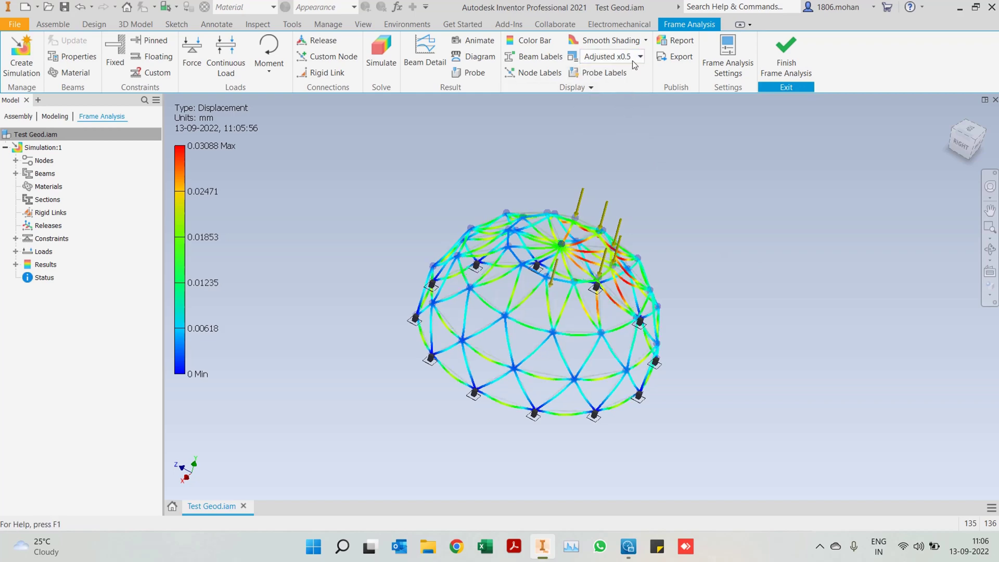
middle_click_drag(685, 229, 678, 206, "shift")
scroll(641, 258, "up", 5)
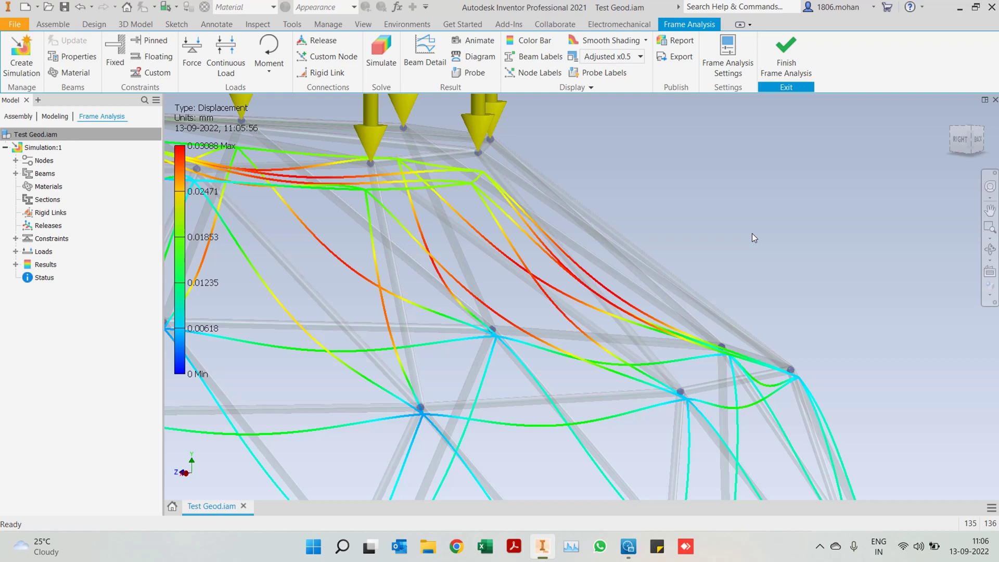
Step: Return to Home view and orbit to a side view with the loads upright
left_click(954, 111)
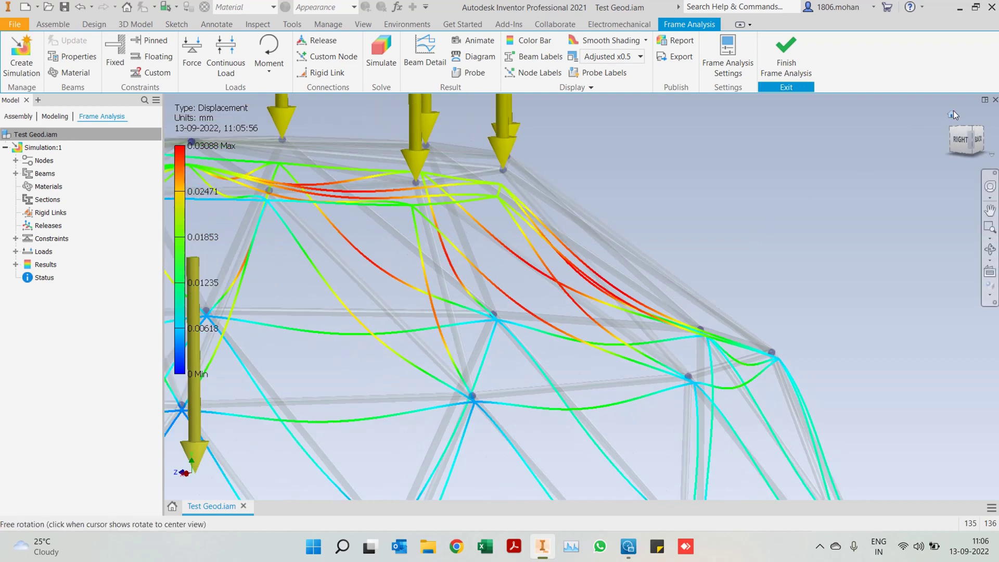
middle_click_drag(779, 281, 734, 309, "shift")
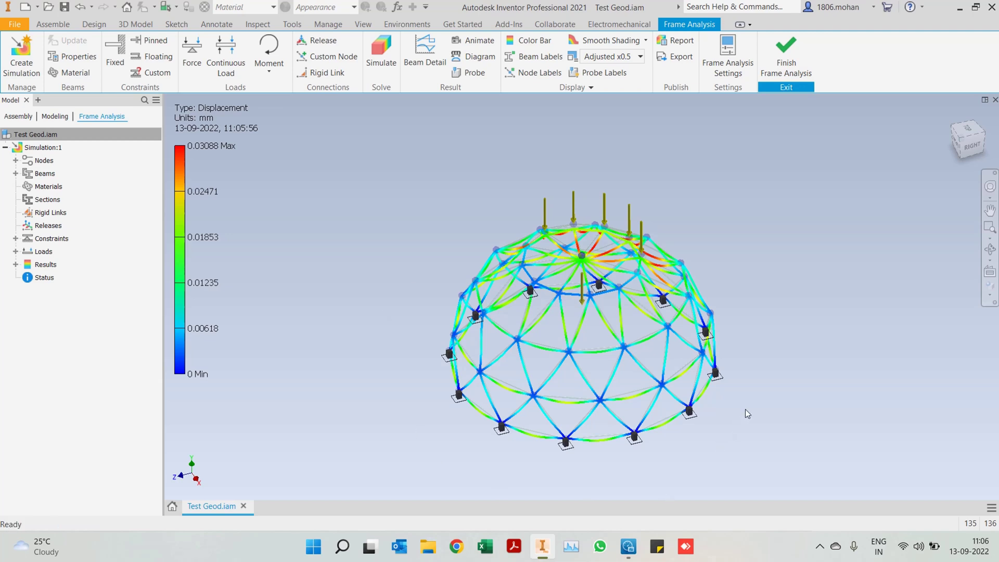
middle_click_drag(751, 471, 660, 456, "shift")
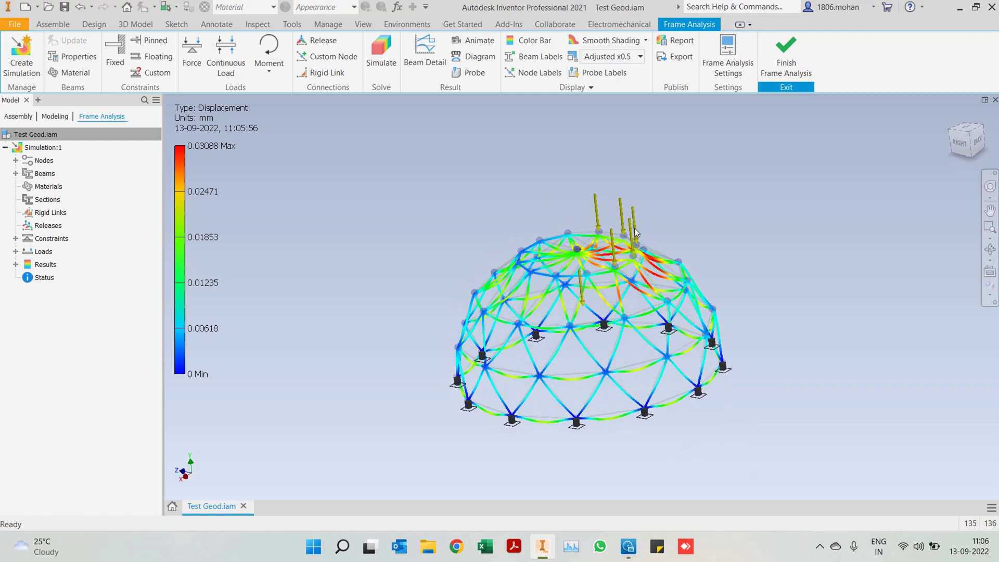
middle_click_drag(779, 323, 791, 271, "shift")
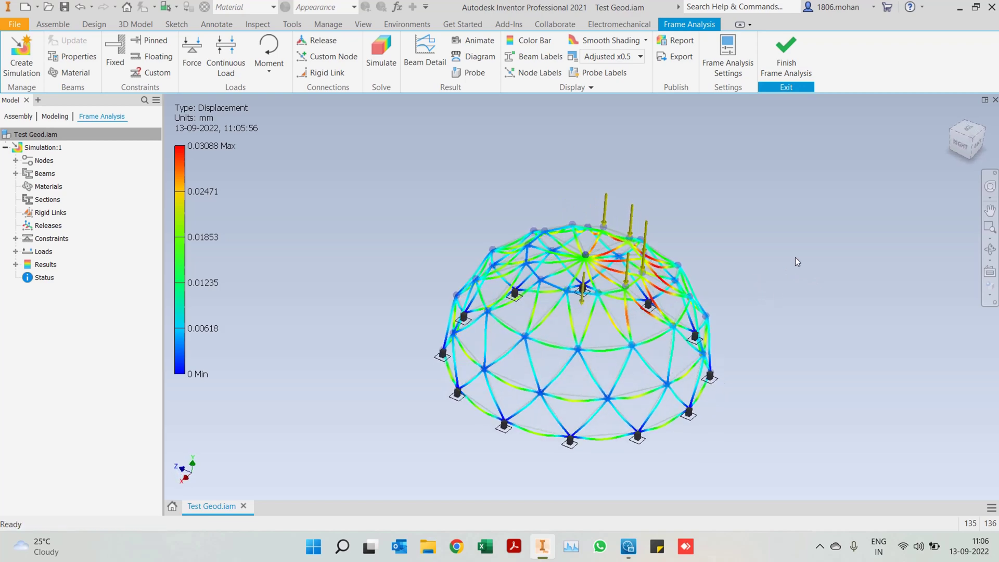
middle_click_drag(927, 156, 795, 192, "shift")
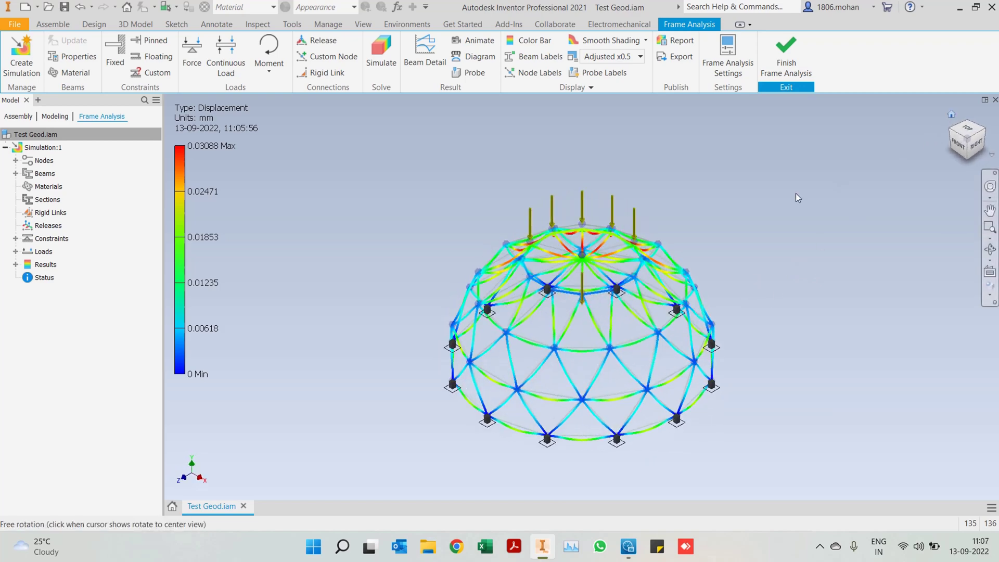
Step: Display Force Fx and Fy, then Moment Mx (-777.9 to 698.8 N mm)
left_click(43, 265)
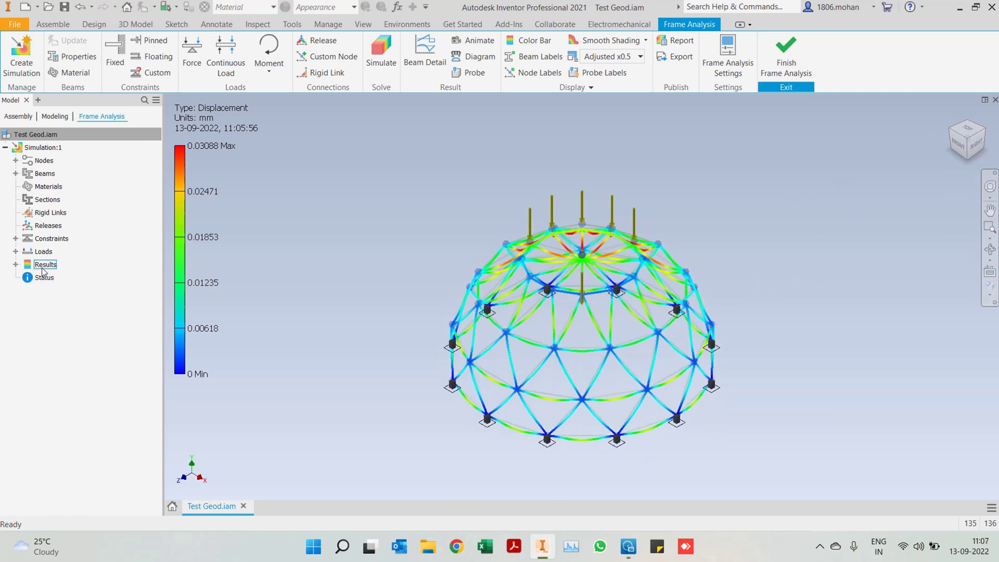
left_click(15, 265)
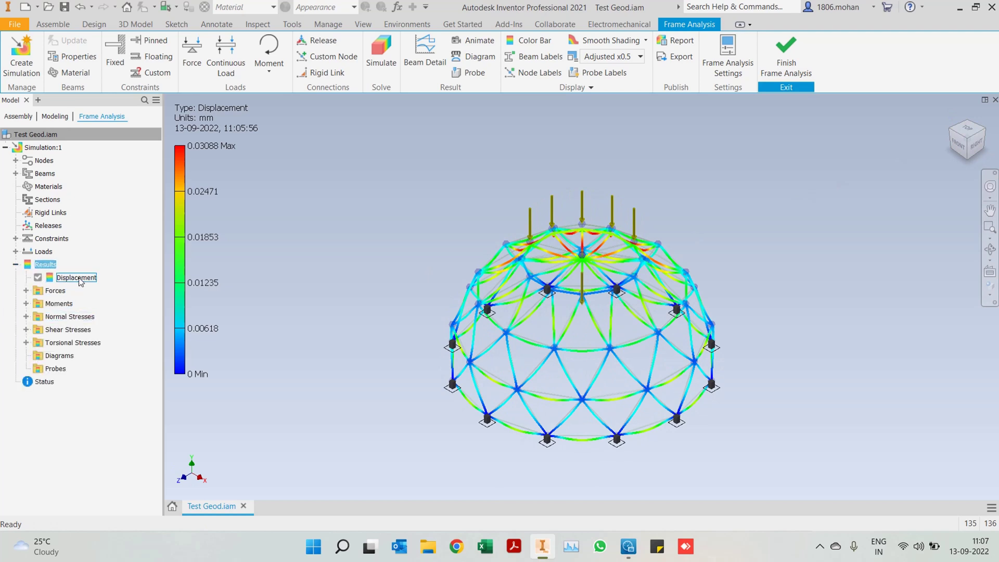
left_click(57, 291)
left_click(27, 290)
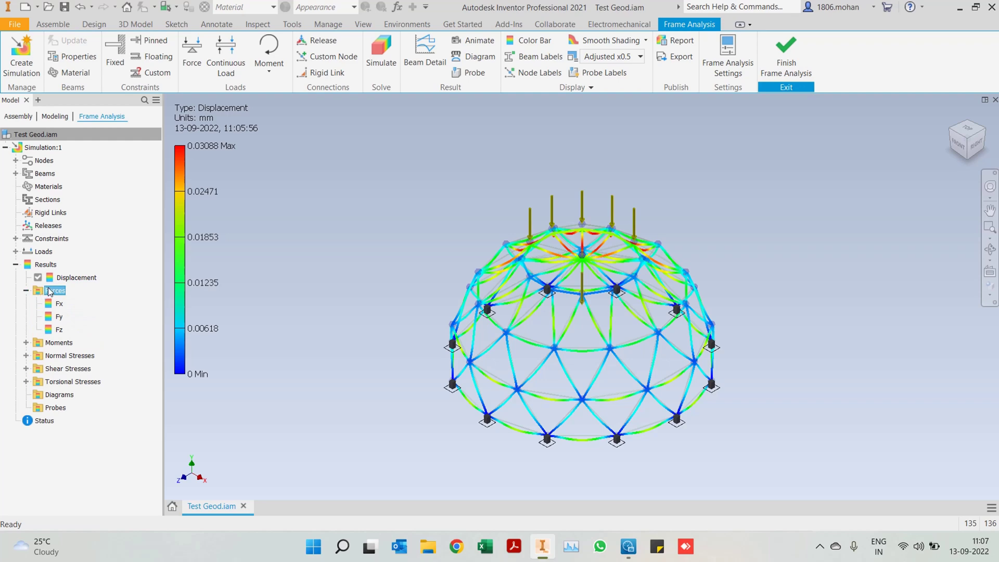
double_click(58, 303)
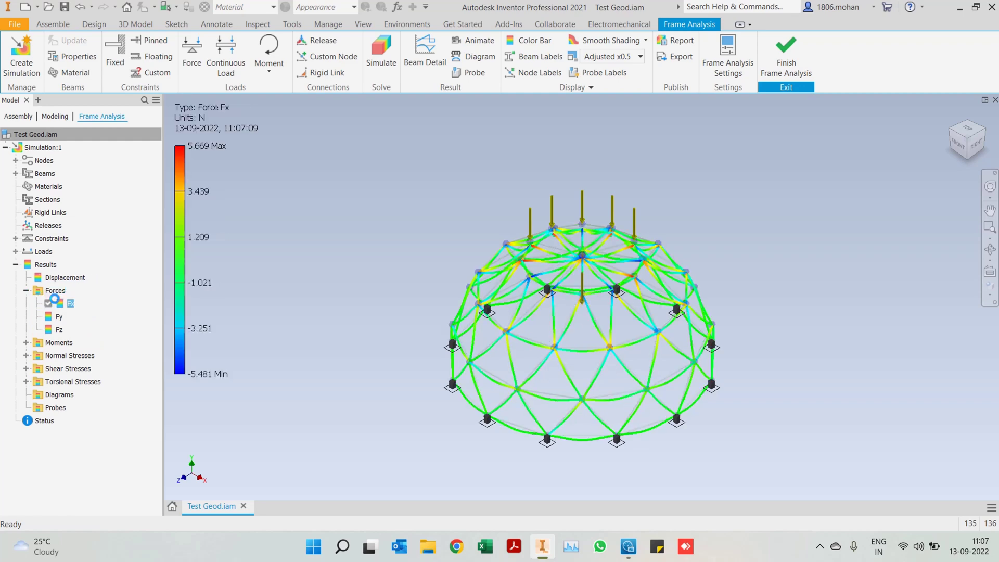
double_click(59, 317)
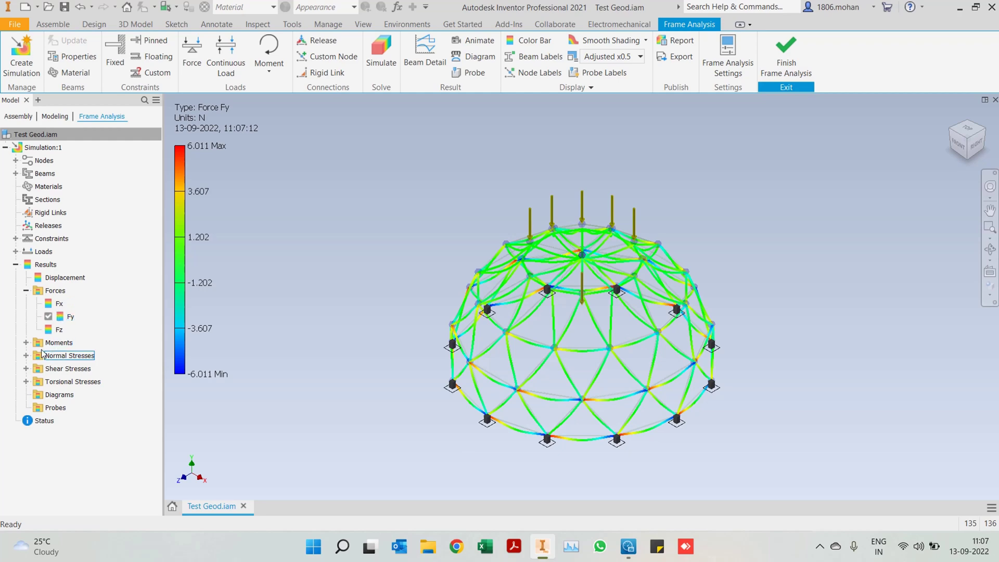
left_click(25, 342)
double_click(60, 356)
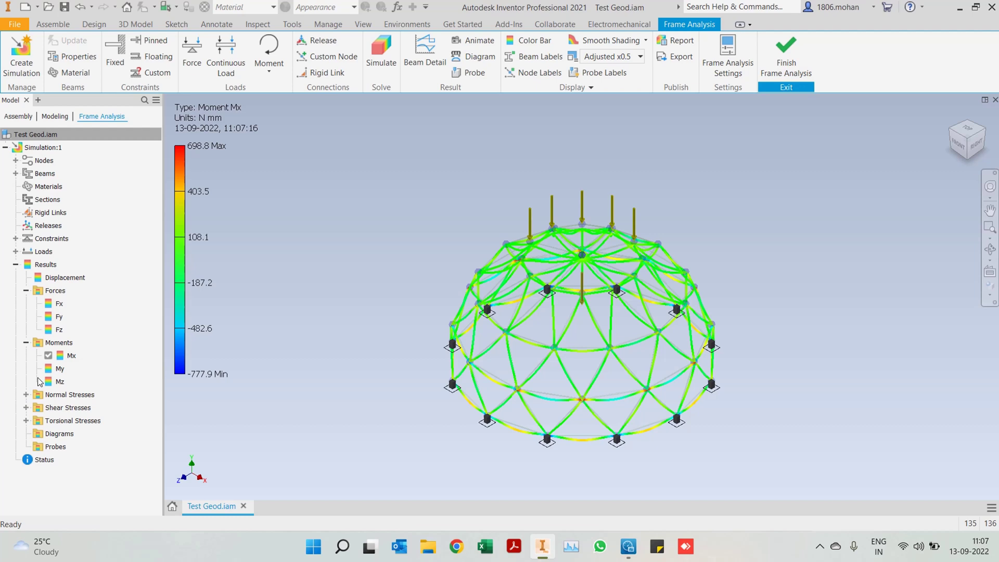
Step: Display the Normal Stress Smax, Smax(Mx) and Smax(My) plots
left_click(42, 397)
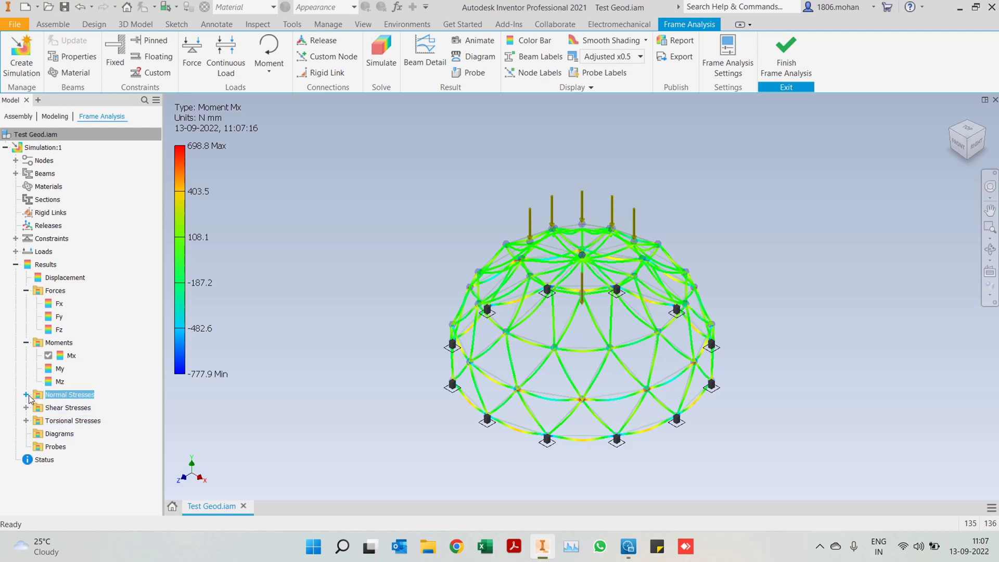
left_click(27, 395)
left_click(66, 384)
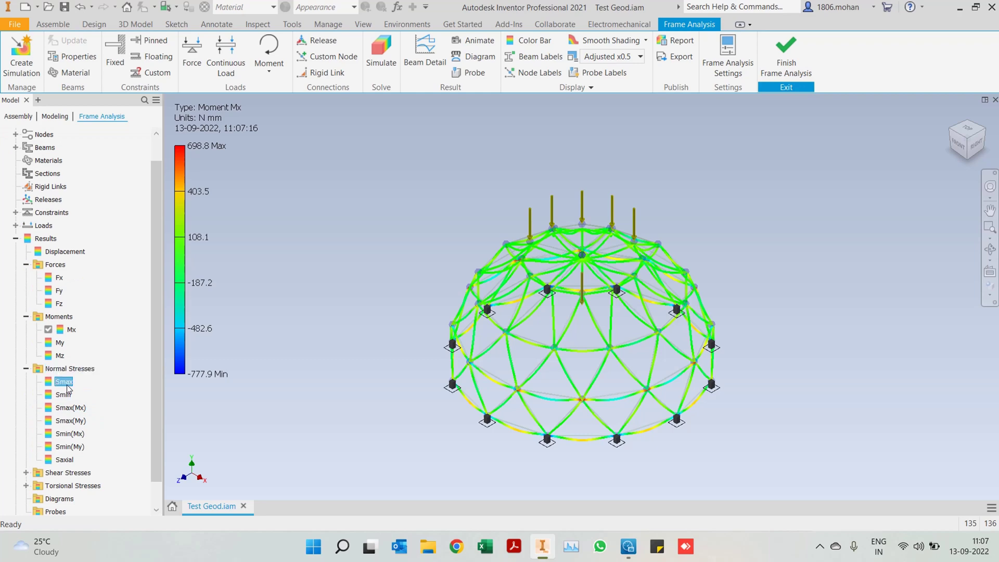
double_click(63, 383)
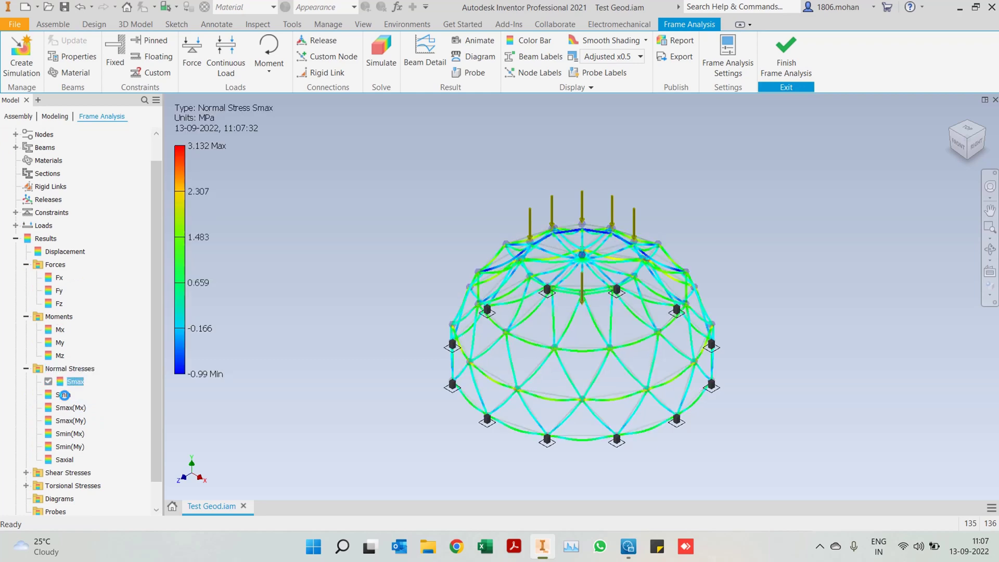
double_click(76, 408)
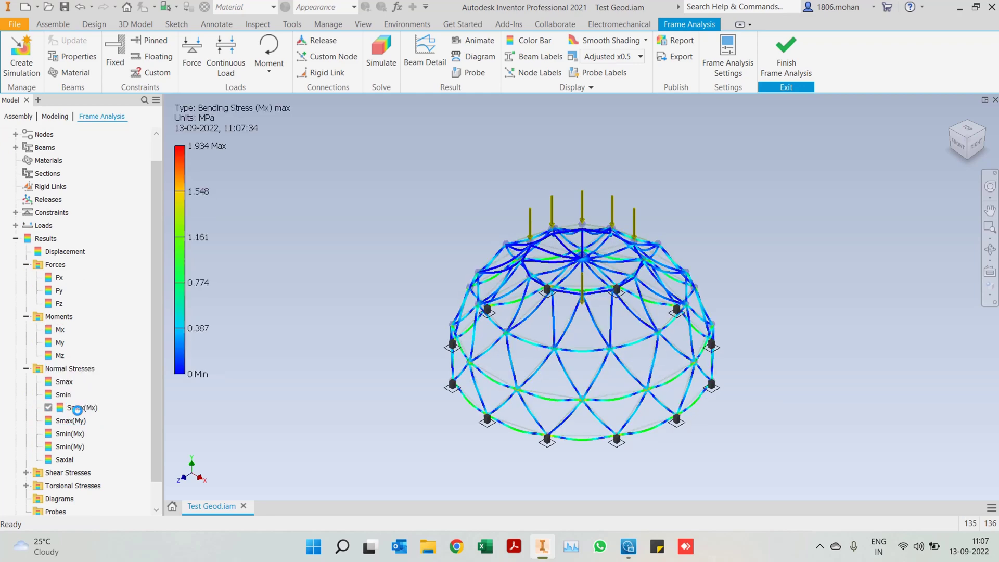
double_click(78, 419)
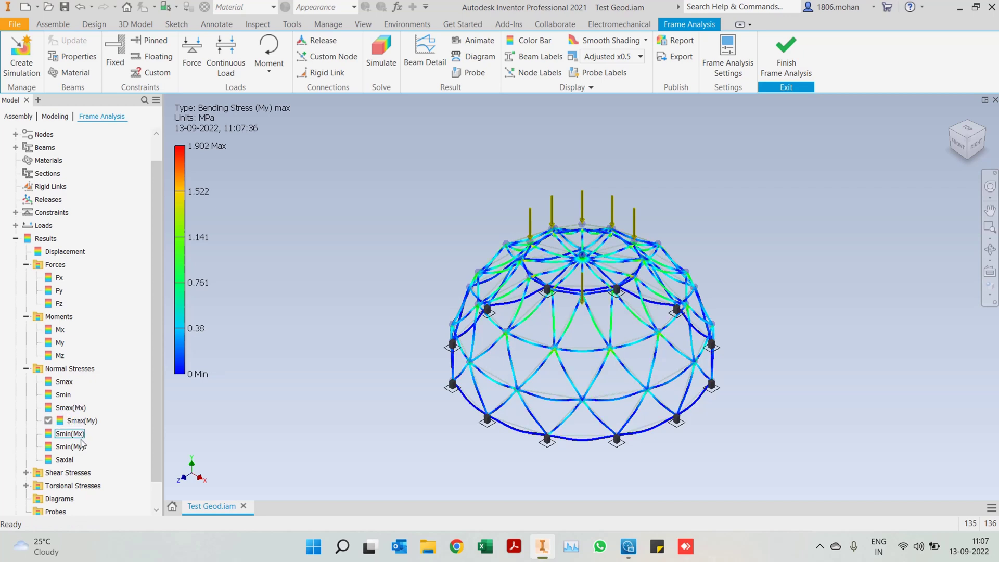
Step: Expand Torsional and Shear Stresses and show the Shear Stress Tx plot
scroll(73, 461, "down", 1)
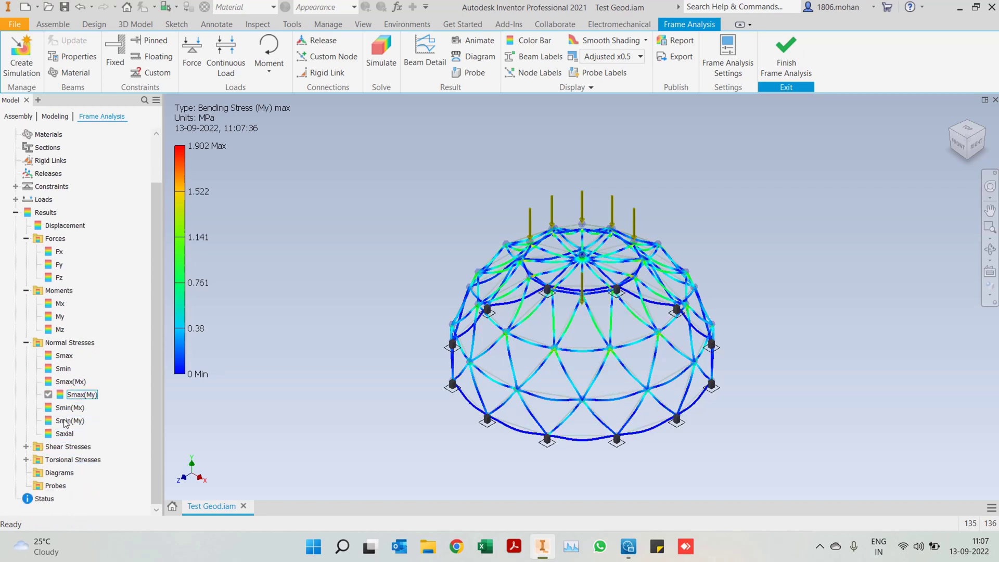
left_click(26, 459)
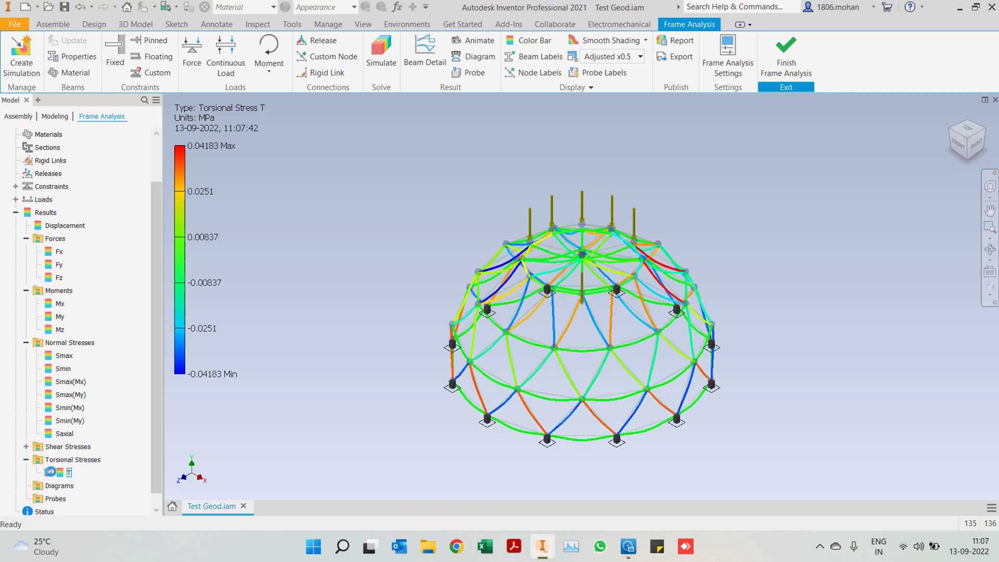
left_click(26, 447)
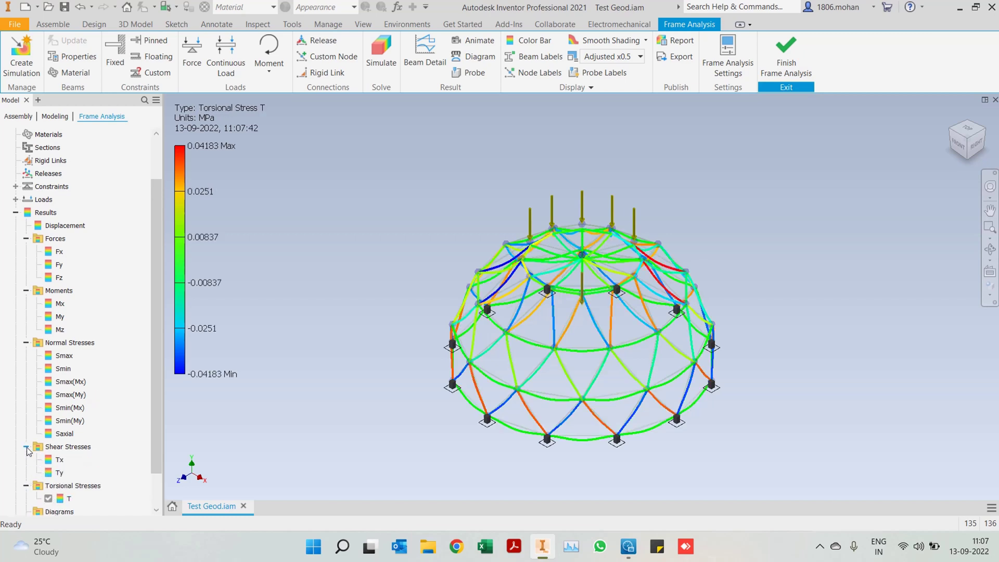
left_click(59, 448)
left_click(59, 459)
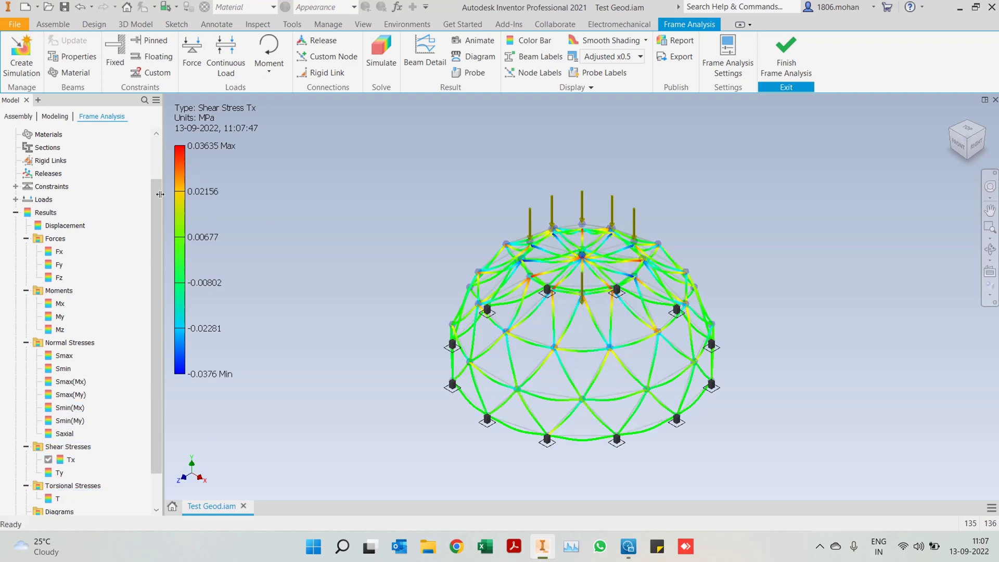
Step: Collapse the whole simulation tree, then reopen Simulation:1 and its Results group
right_click(71, 204)
left_click(103, 281)
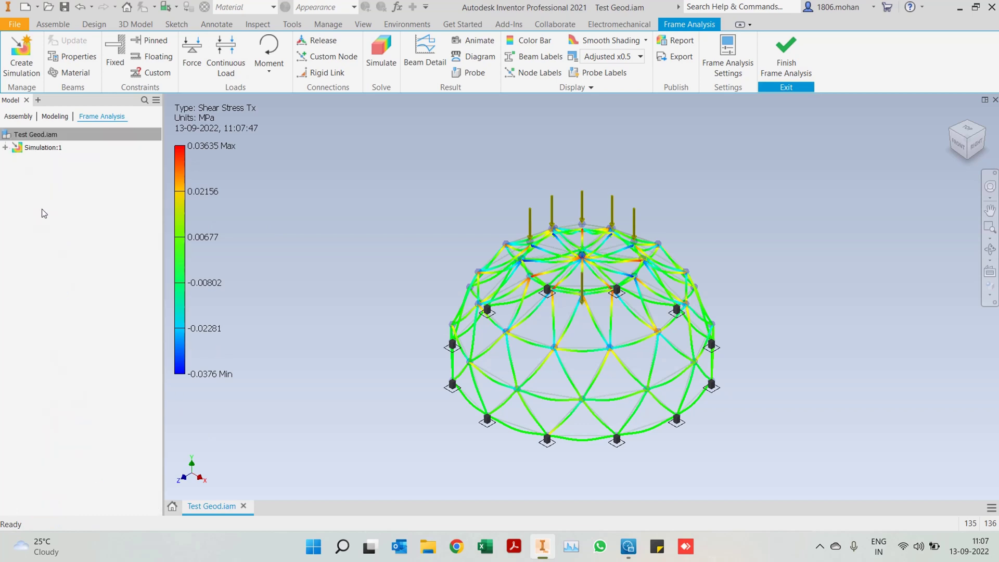
left_click(5, 147)
left_click(15, 265)
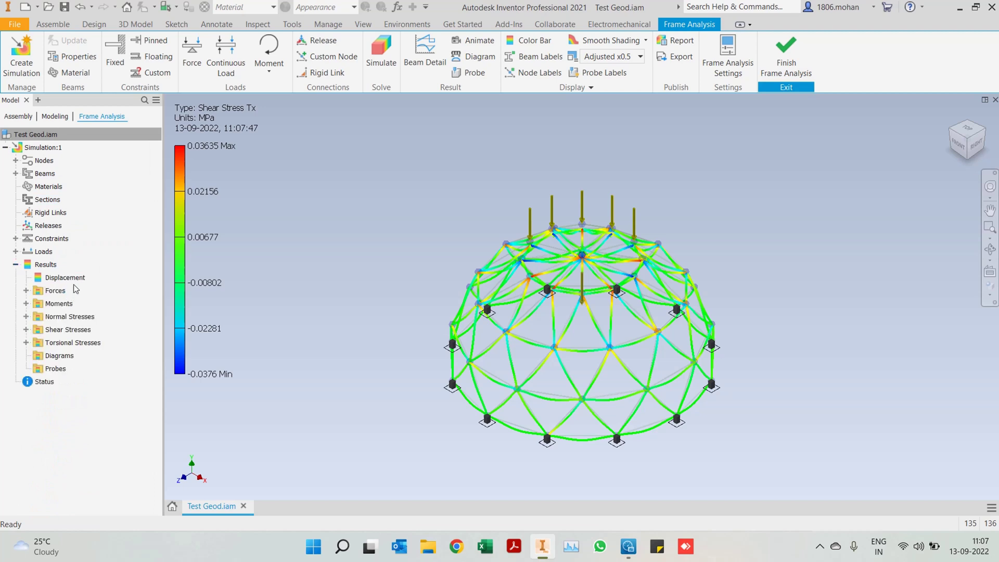
mouse_move(955, 119)
Step: Make Displacement the displayed result and orbit the dome to a lower side view
left_click(495, 42)
left_click(429, 254)
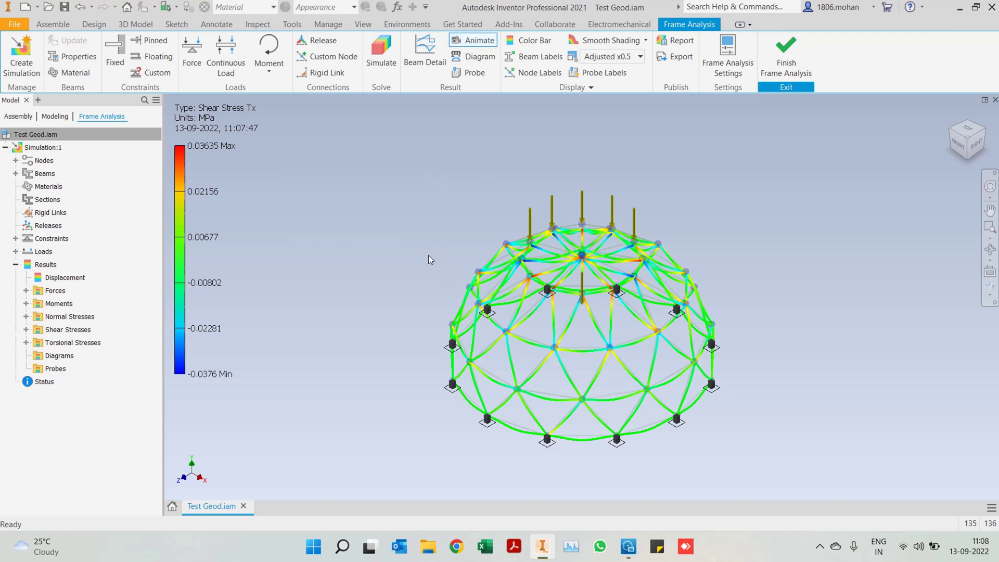
double_click(47, 279)
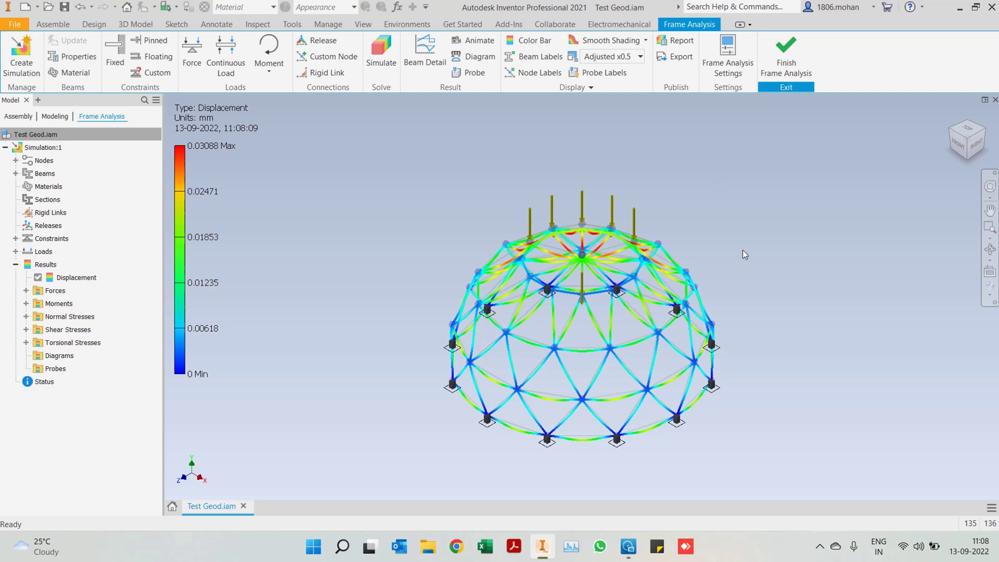
middle_click_drag(742, 254, 612, 227, "shift")
Step: Play the dome's displacement deformation animation, then close the animation settings
left_click(473, 42)
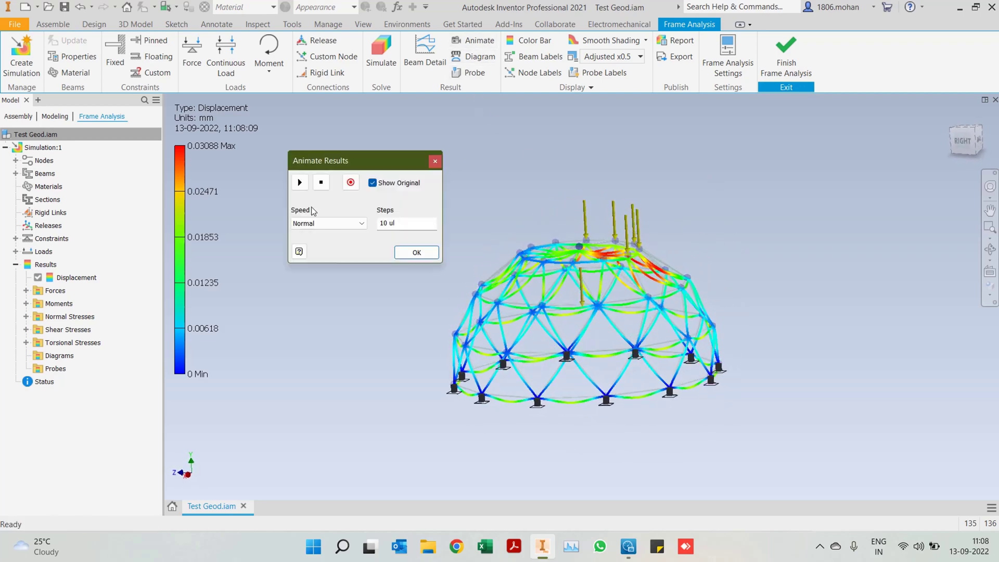
left_click(299, 185)
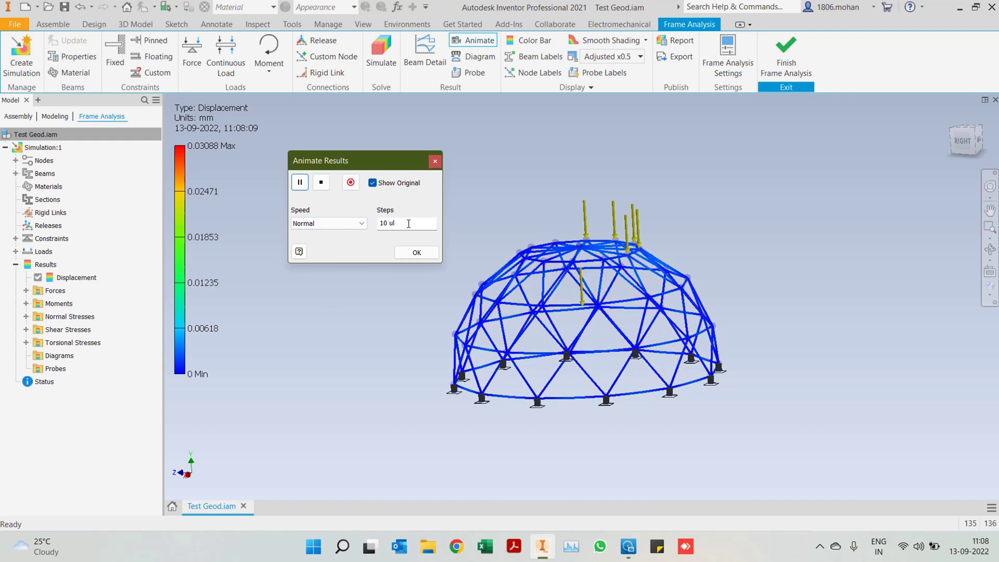
left_click(417, 253)
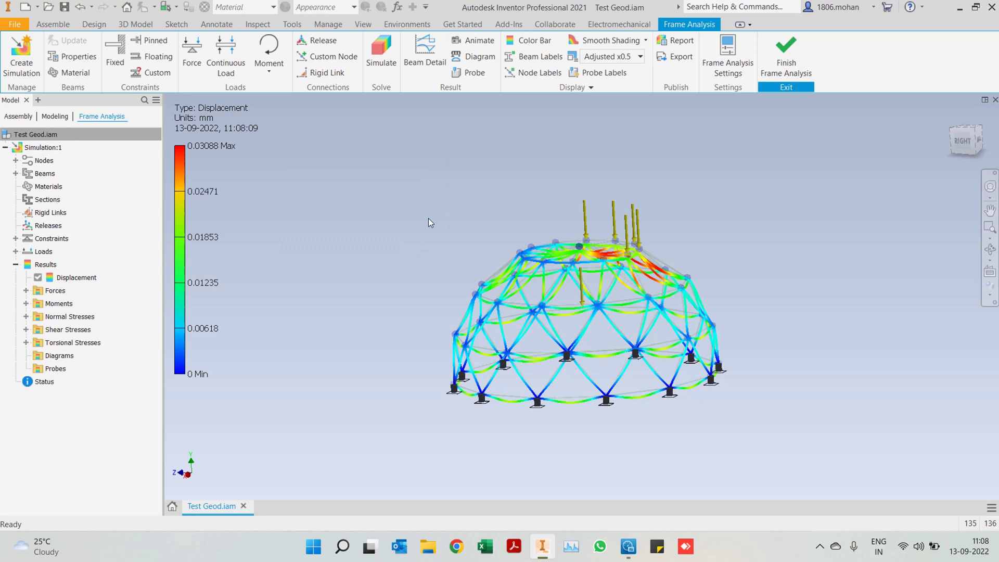
Step: Open Beam Detail for the bottom dome beam and show its Smax normal stress diagram
left_click(431, 63)
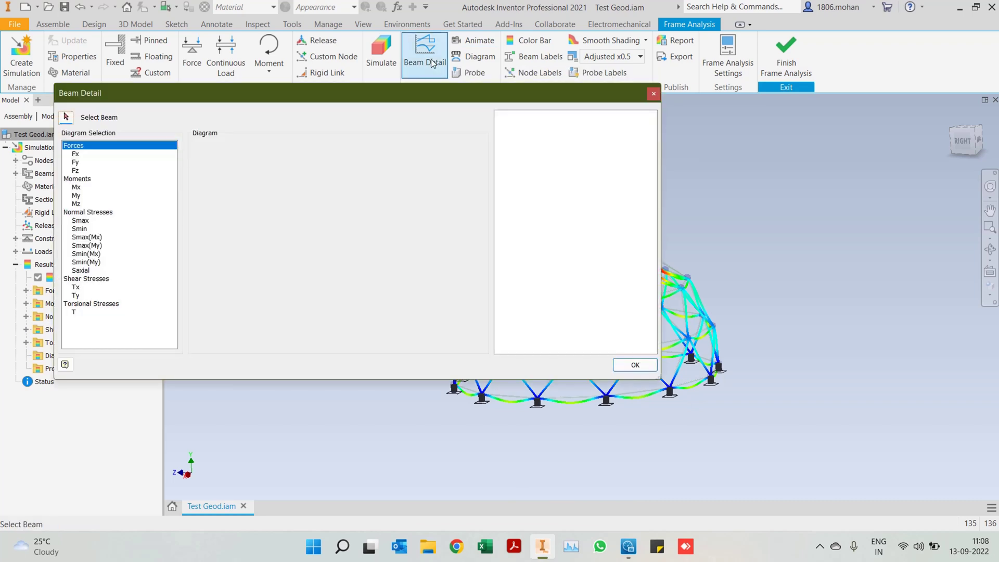
left_click_drag(425, 103, 358, 99)
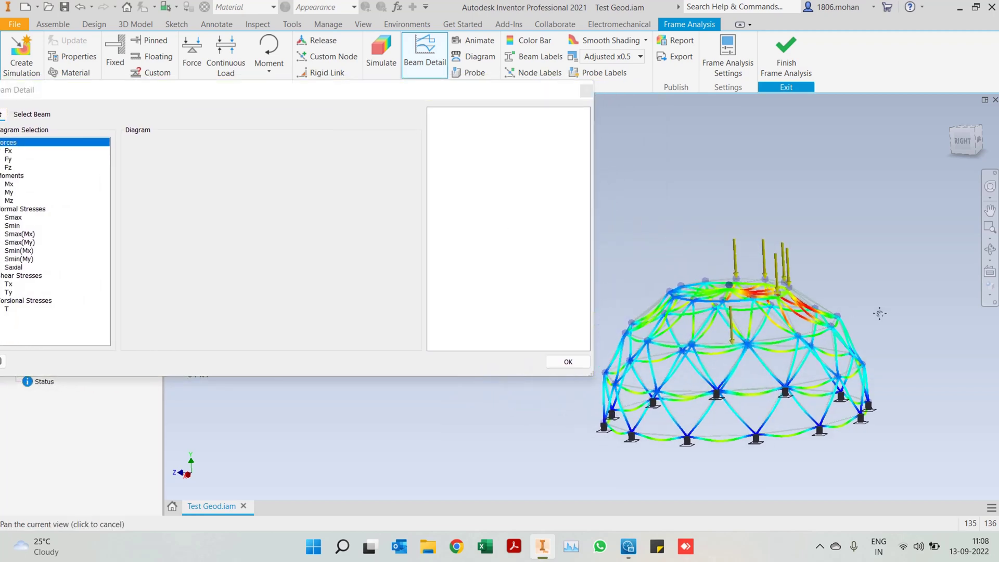
left_click_drag(474, 100, 573, 88)
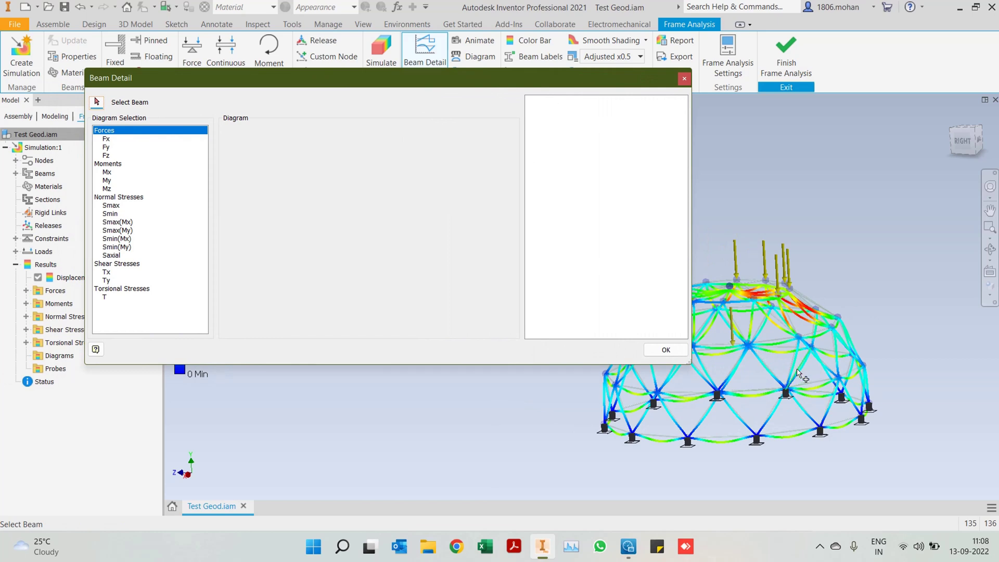
left_click(797, 436)
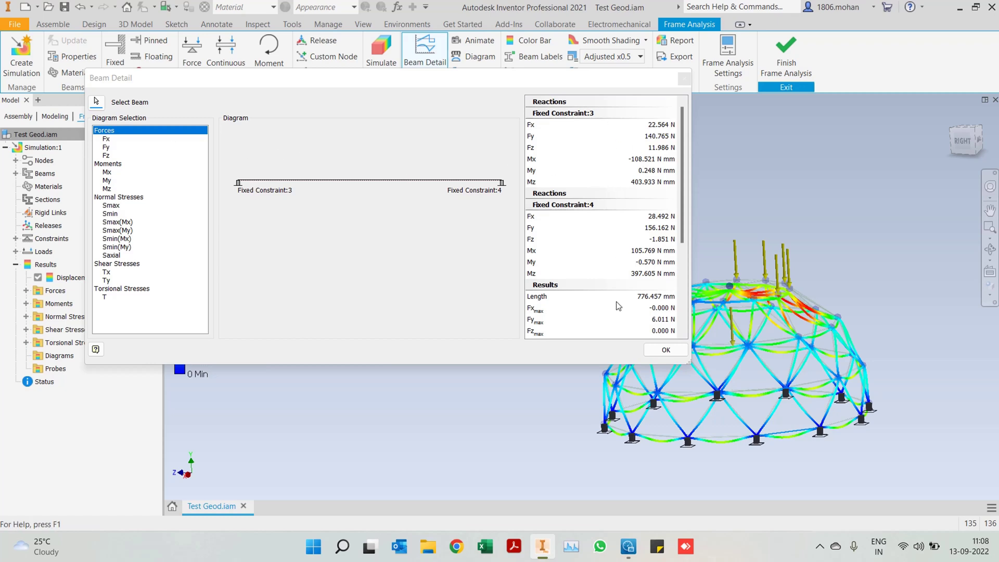
scroll(632, 261, "down", 2)
scroll(633, 245, "down", 2)
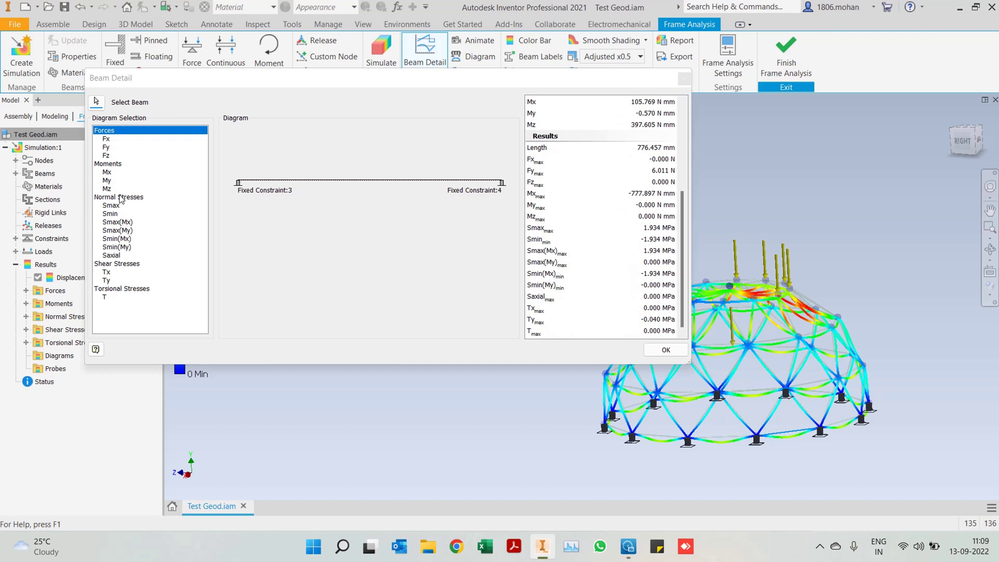
left_click(123, 197)
left_click(111, 206)
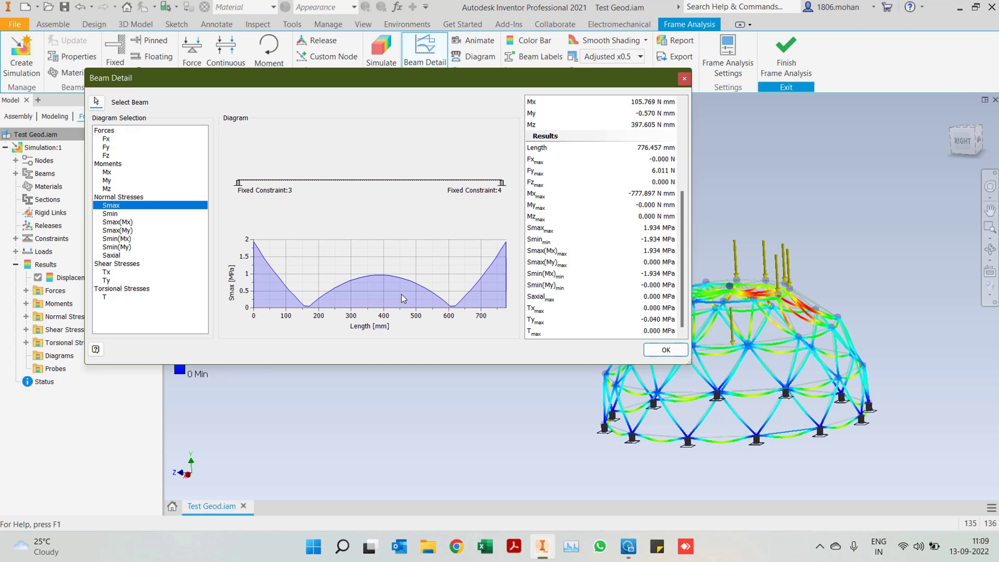
Step: Step through the Fx, Mx, My, Mz and Smax to Saxial diagrams, ending on Fx
left_click(106, 139)
left_click(108, 173)
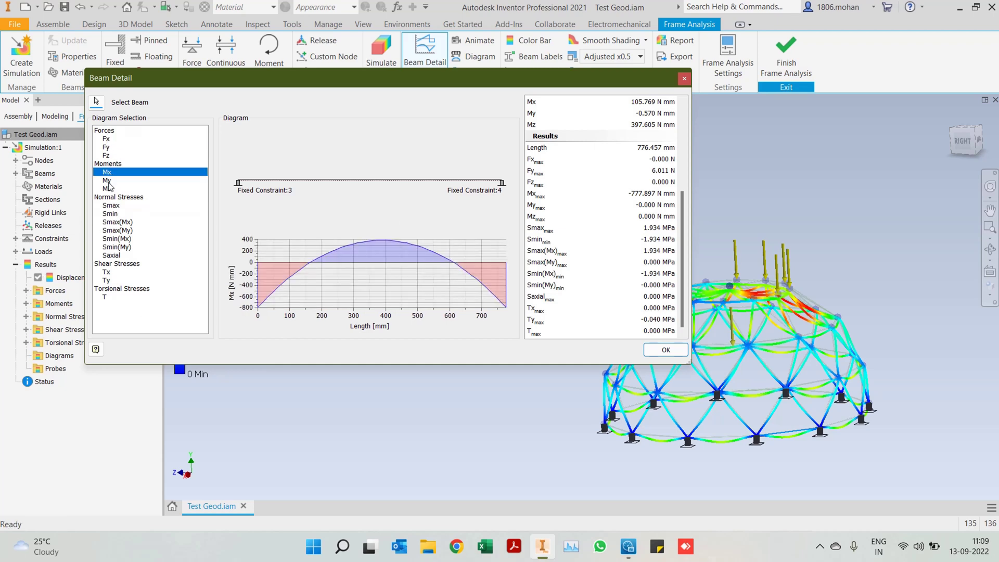
left_click(109, 180)
left_click(109, 189)
left_click(111, 206)
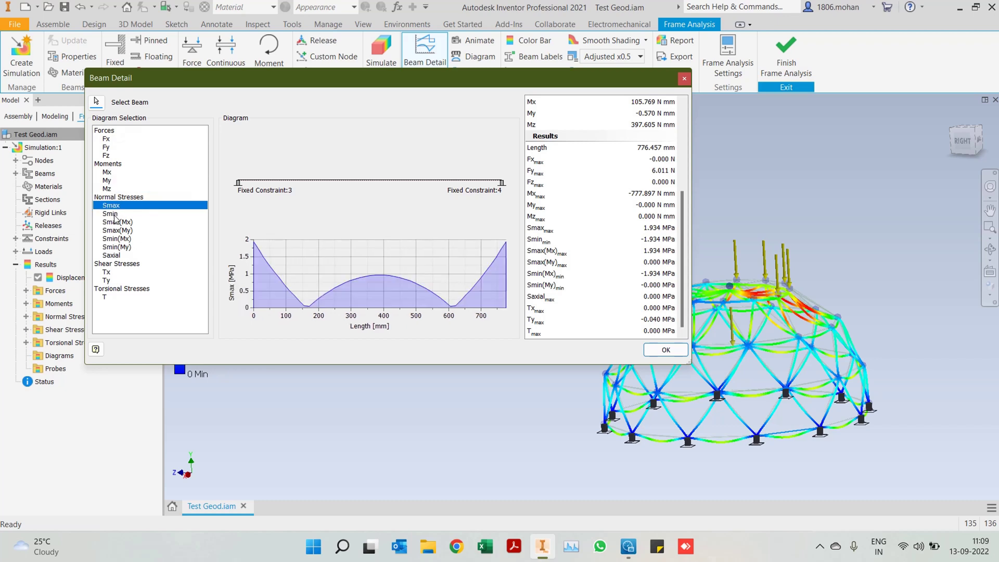
left_click(111, 214)
left_click(114, 223)
left_click(116, 231)
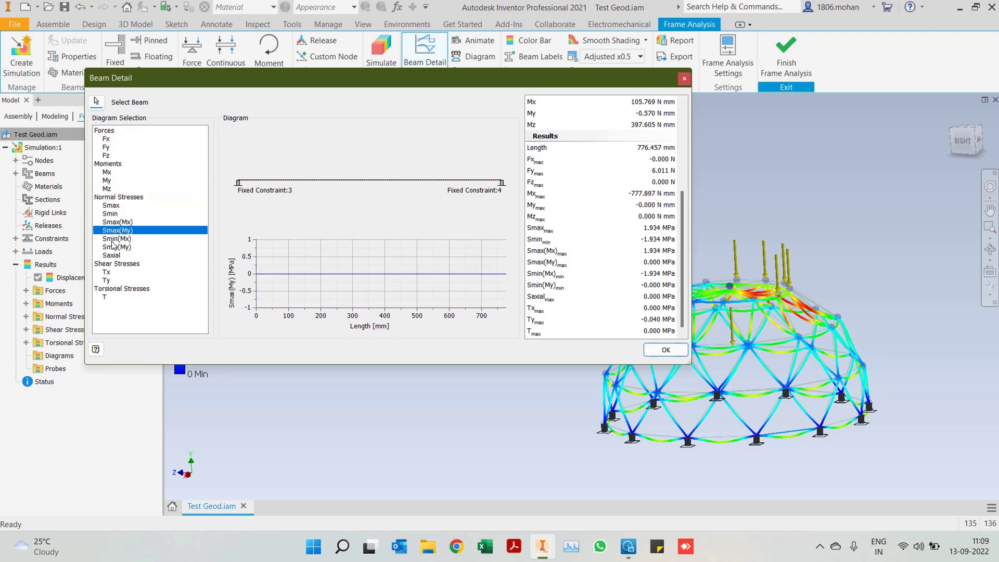
left_click(113, 240)
left_click(115, 247)
left_click(115, 255)
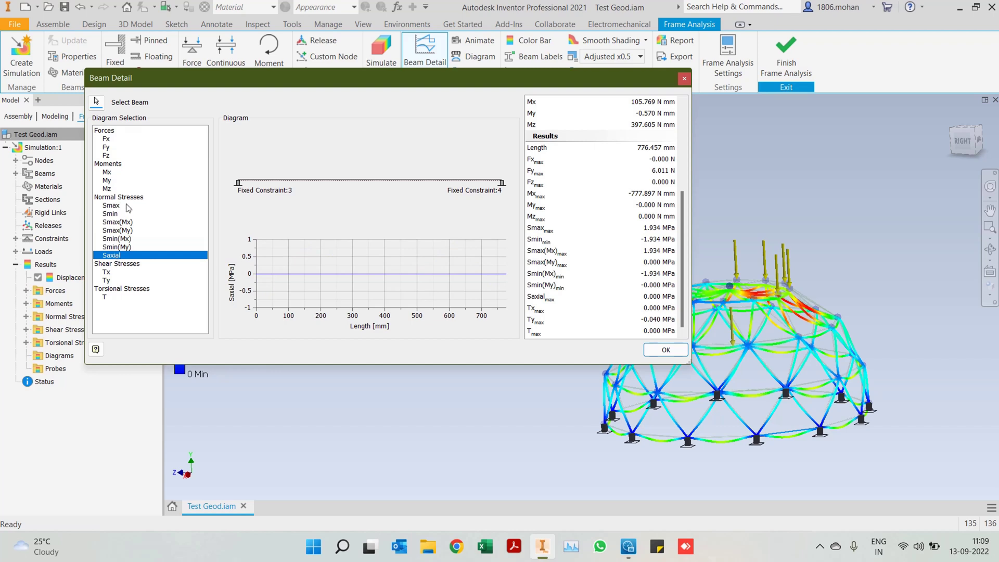
left_click(136, 139)
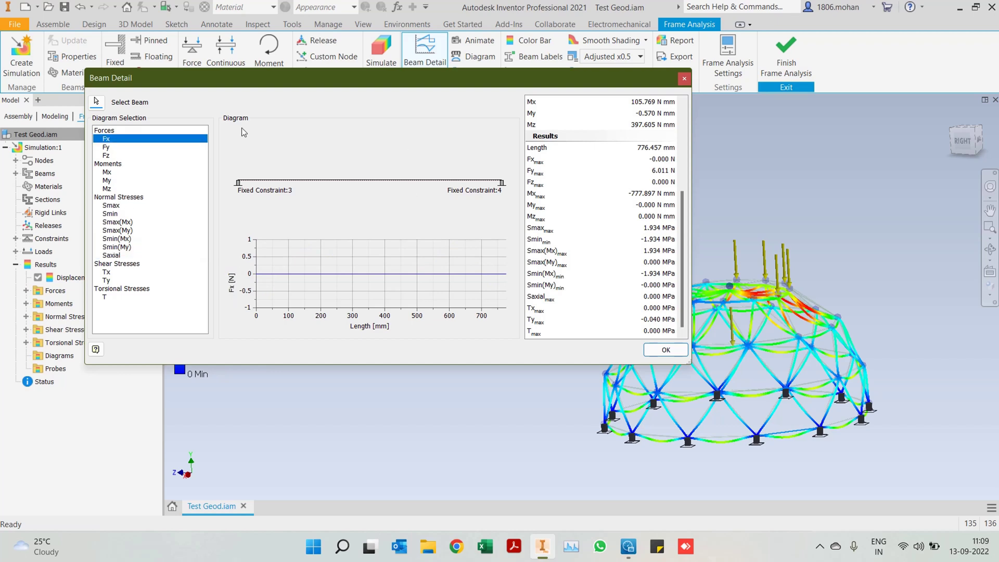
Step: Inspect the 621 mm and 633 mm dome beams, then close Beam Detail
left_click(97, 102)
left_click(775, 344)
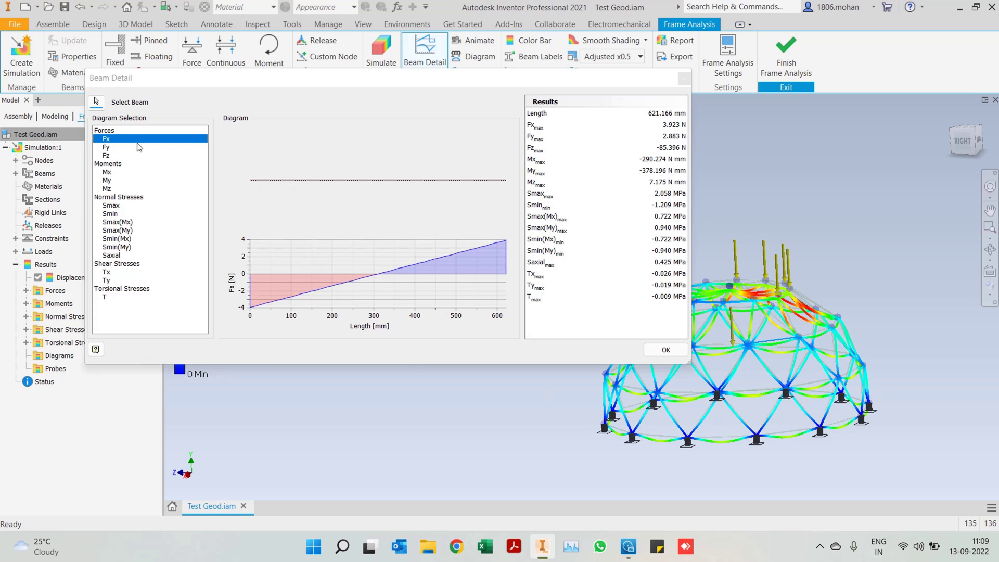
left_click(96, 102)
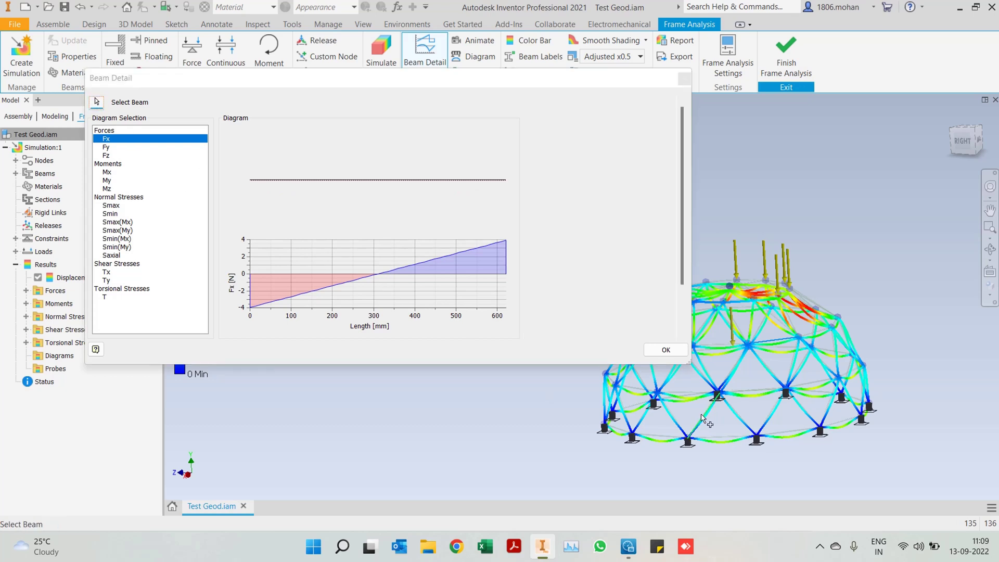
left_click(702, 416)
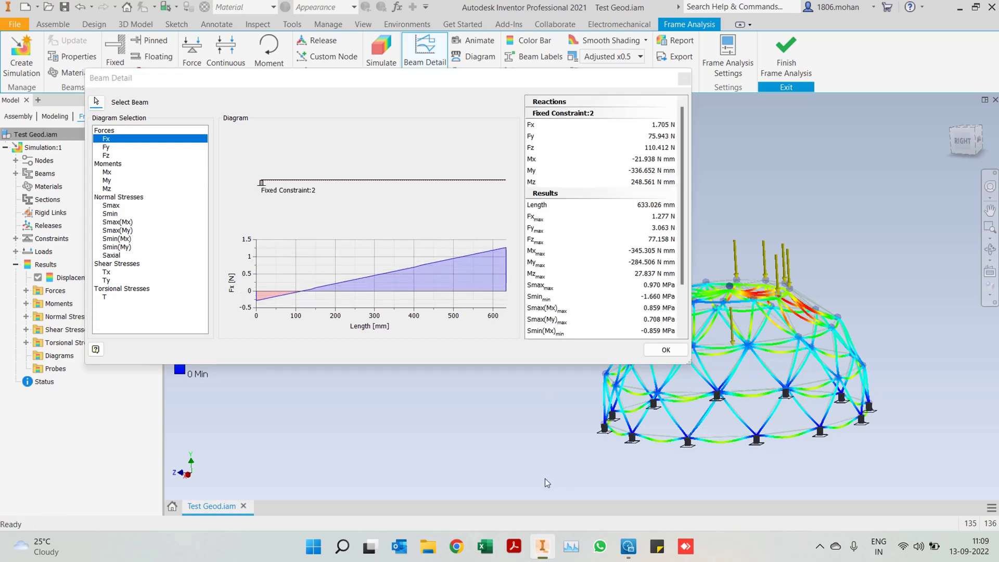
left_click(676, 351)
middle_click_drag(617, 239, 533, 246)
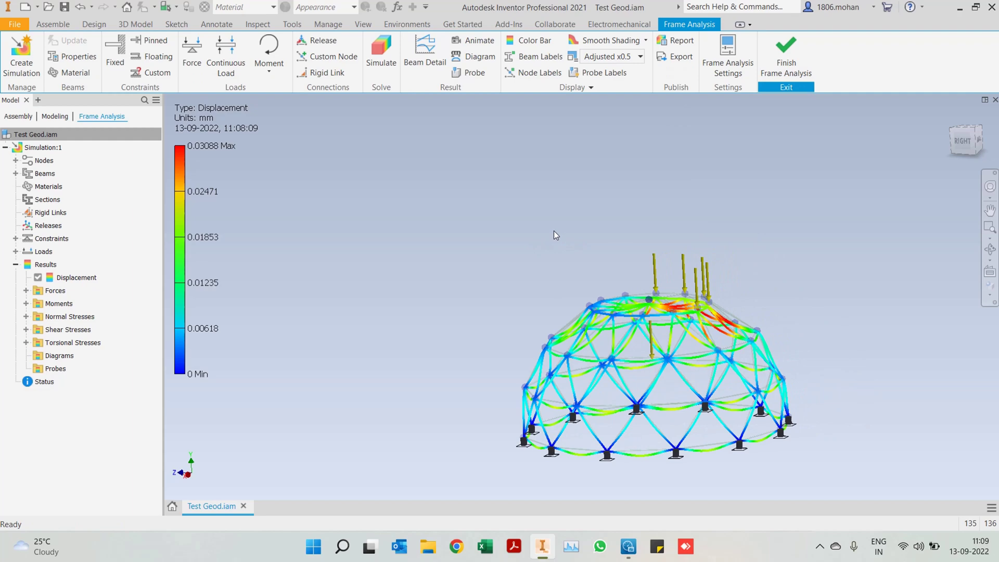
Step: Return to the home isometric view and show beam number labels across the dome
left_click(951, 115)
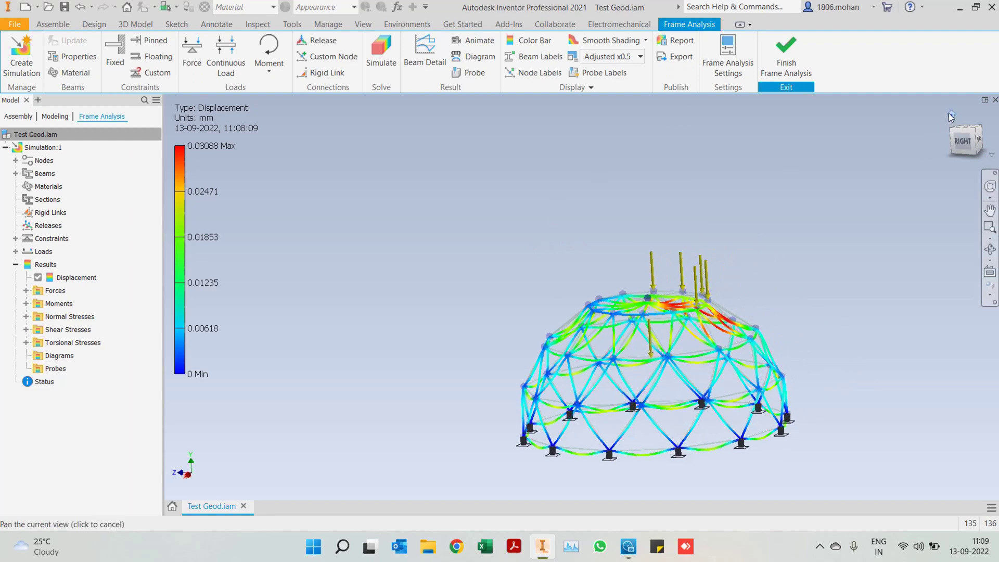
left_click(539, 57)
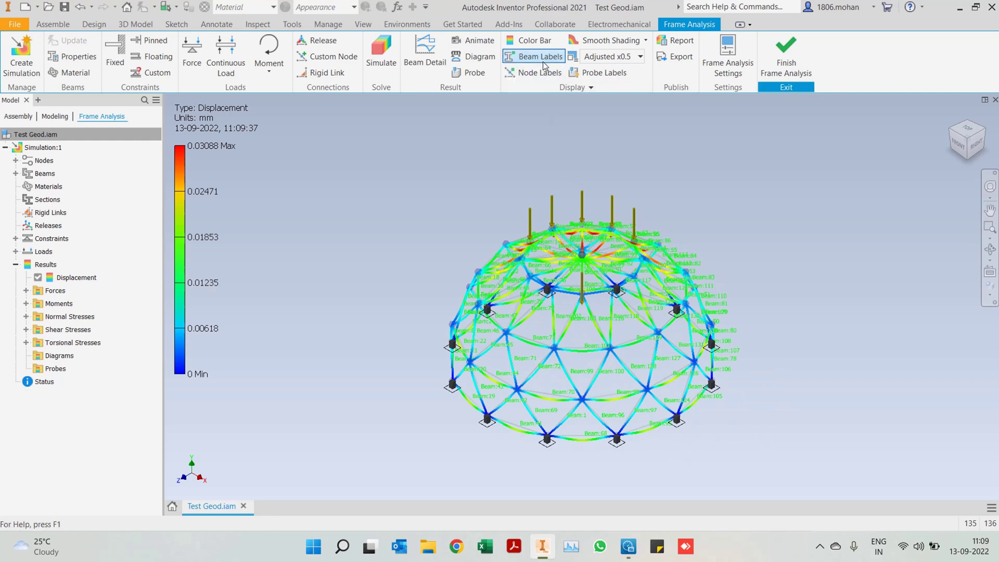
scroll(692, 419, "down", 10)
scroll(499, 311, "down", 10)
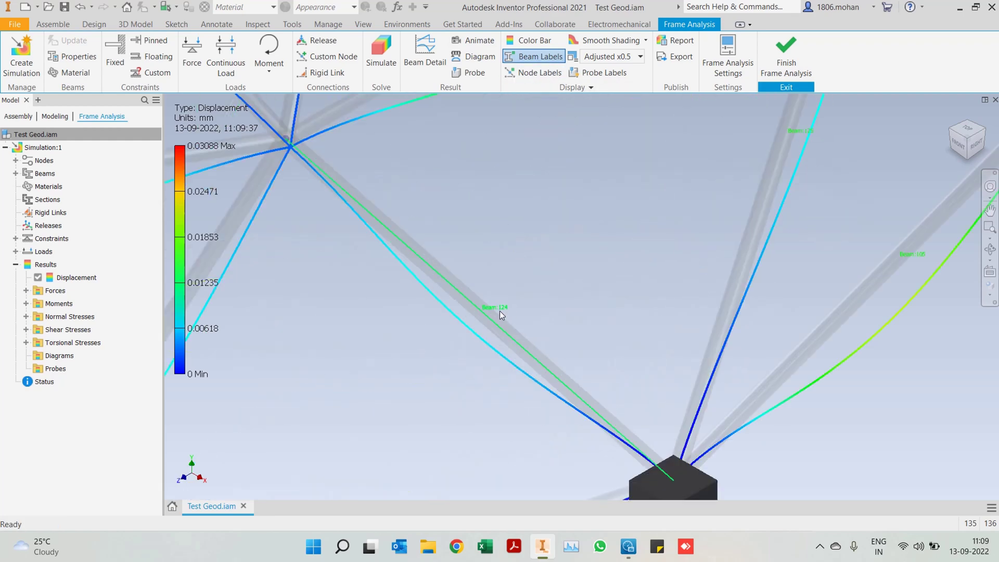
scroll(620, 364, "up", 10)
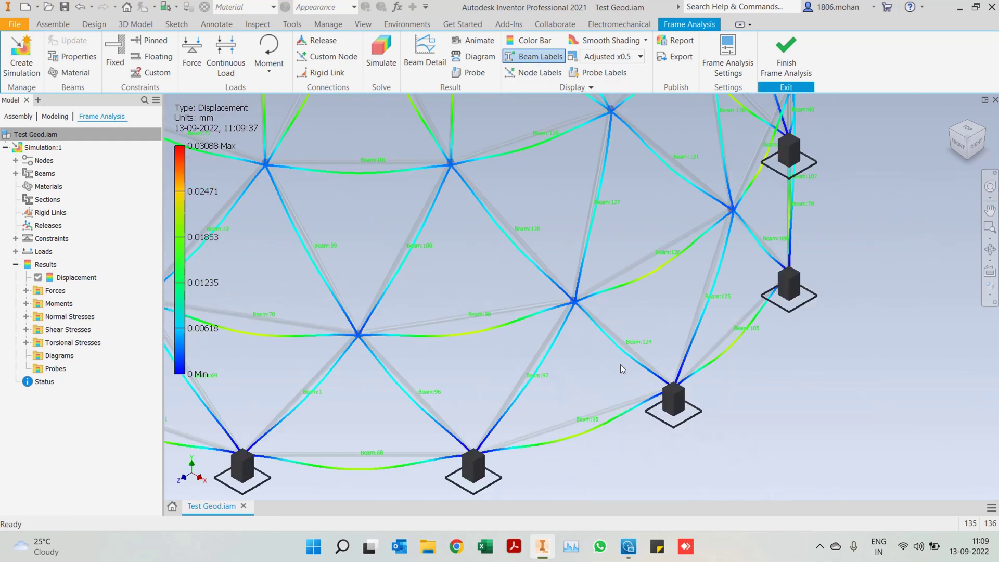
scroll(710, 307, "down", 10)
scroll(782, 295, "up", 10)
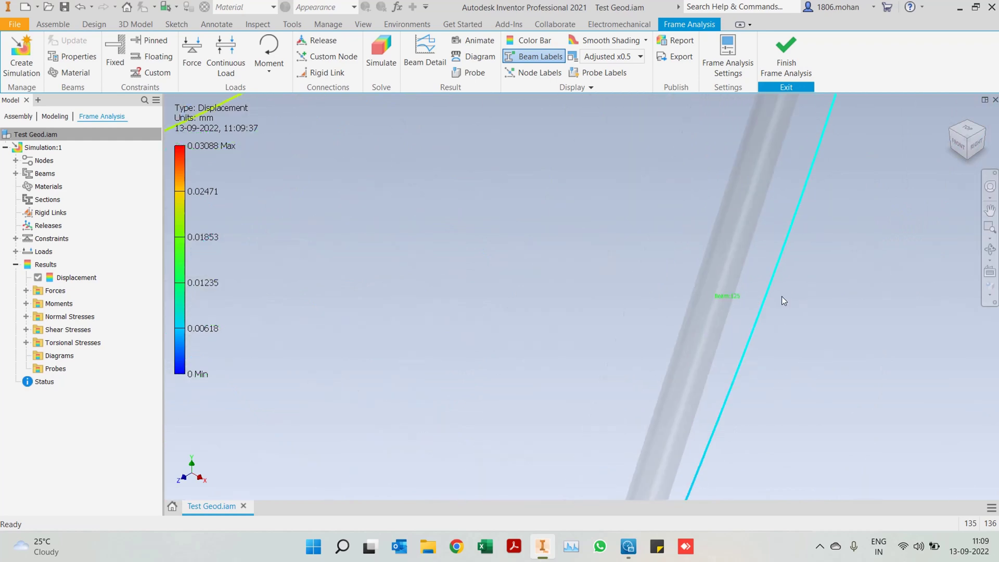
Step: Show node number labels, inspect the dome's top, fit it back, then hide both labels
left_click(538, 76)
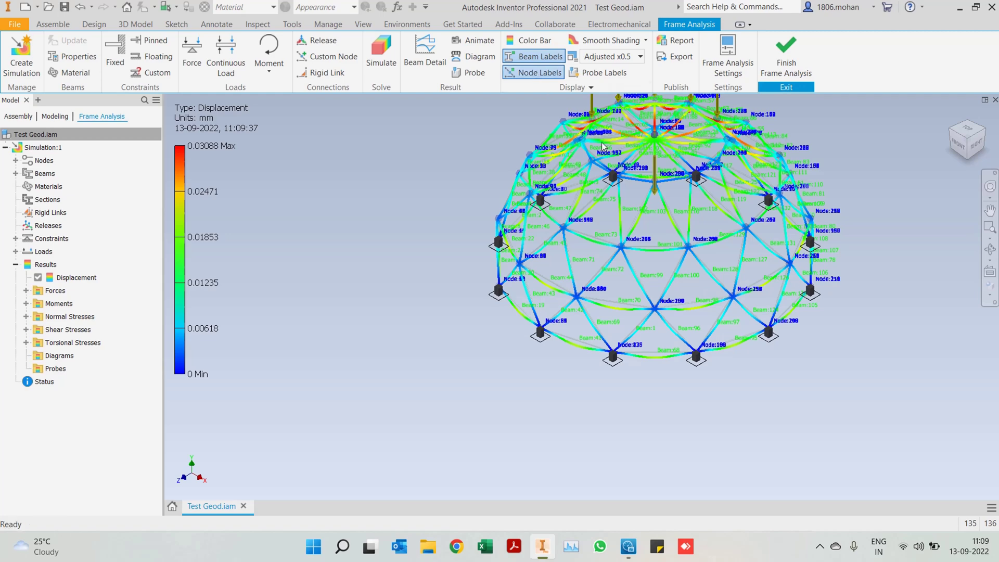
left_click(990, 249)
left_click_drag(916, 270, 754, 402)
scroll(734, 400, "up", 5)
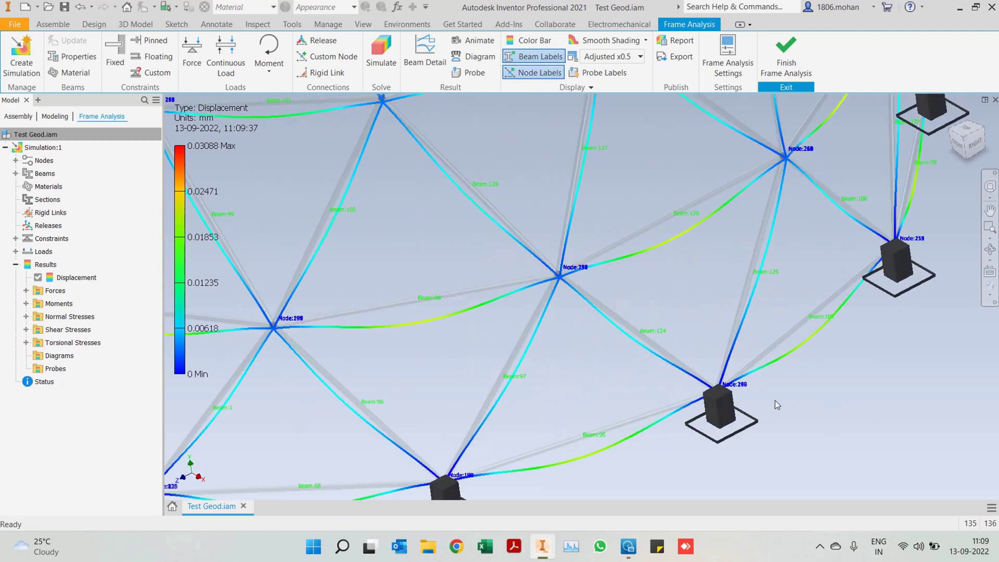
scroll(751, 413, "down", 5)
scroll(884, 371, "up", 2)
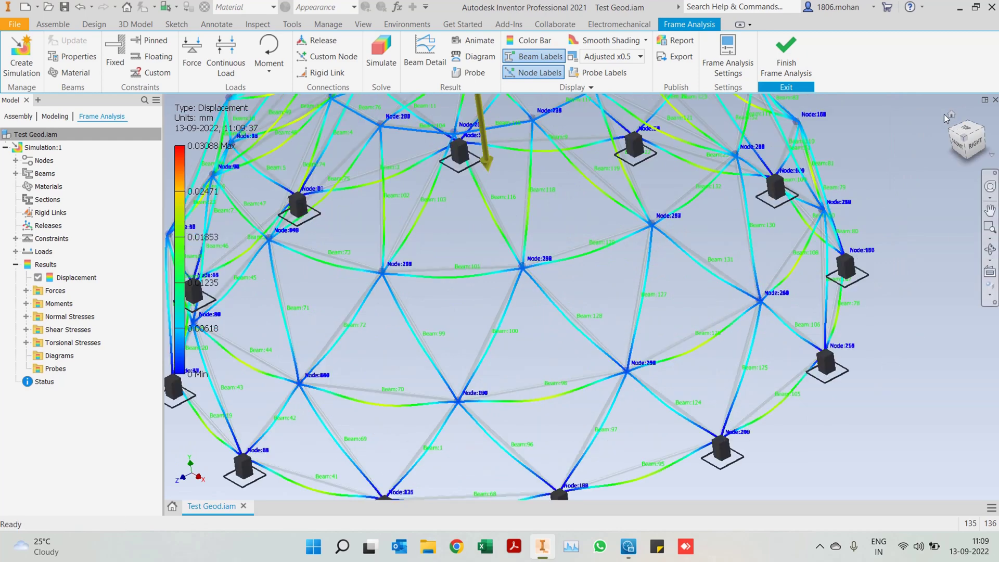
left_click(950, 114)
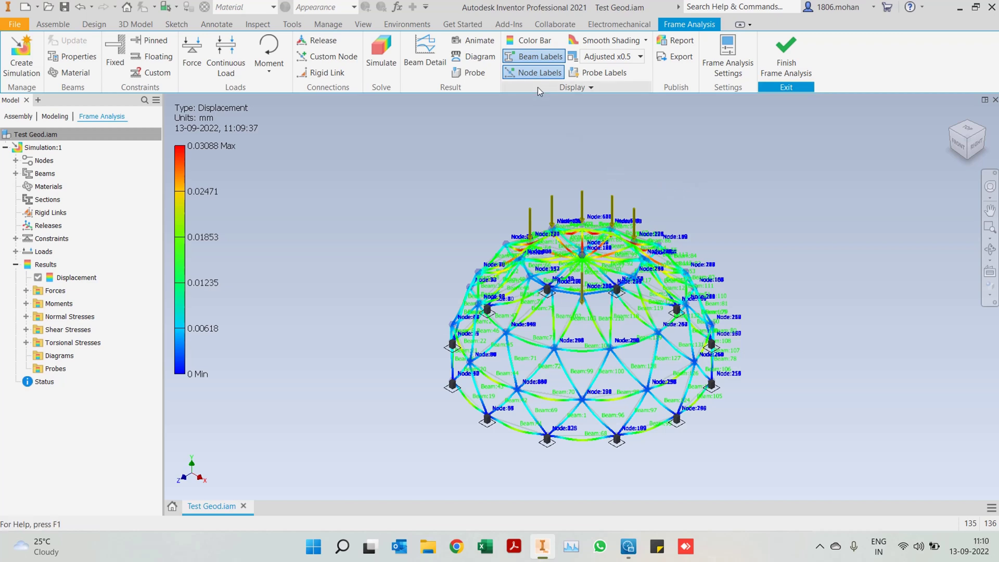
left_click(538, 73)
left_click(539, 57)
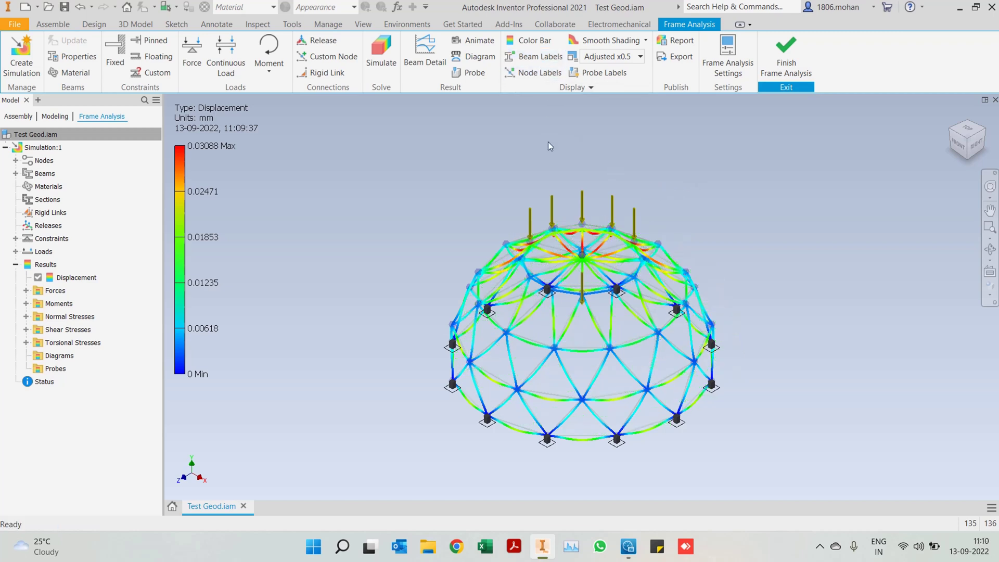
Step: Probe a dome beam at a 450.595 mm offset, giving a 0.01065 mm displacement reading
left_click(480, 76)
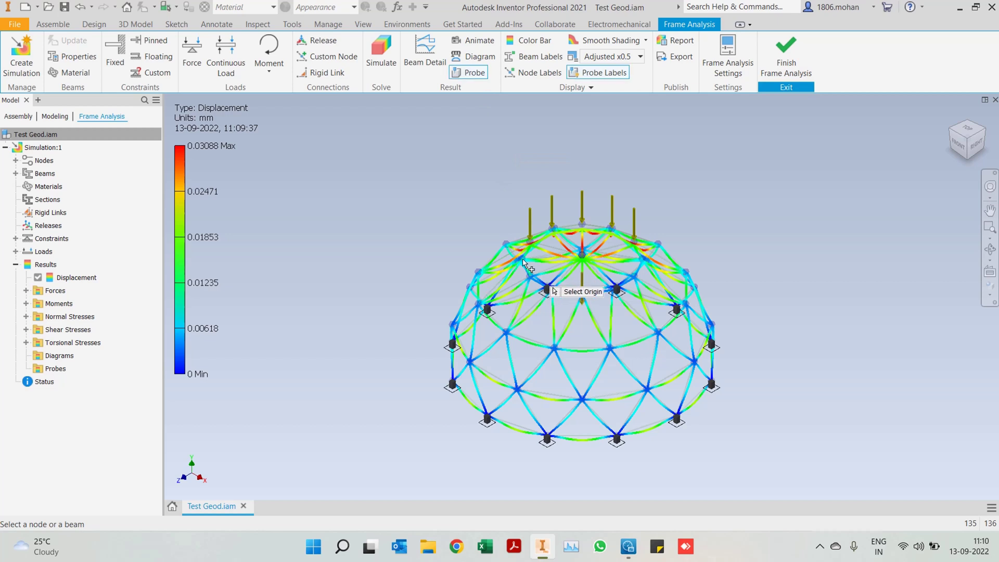
left_click(623, 344)
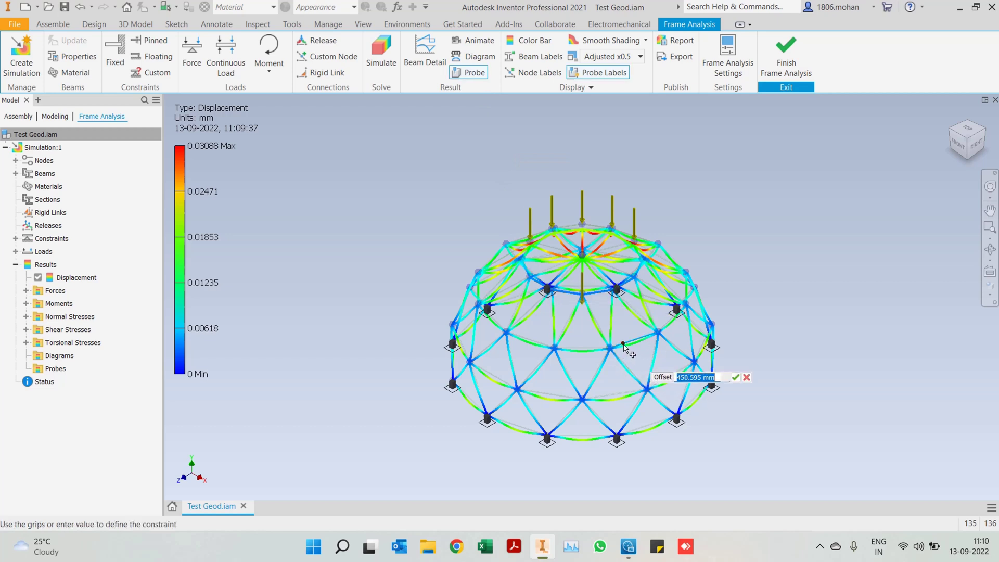
left_click(734, 378)
scroll(641, 348, "down", 5)
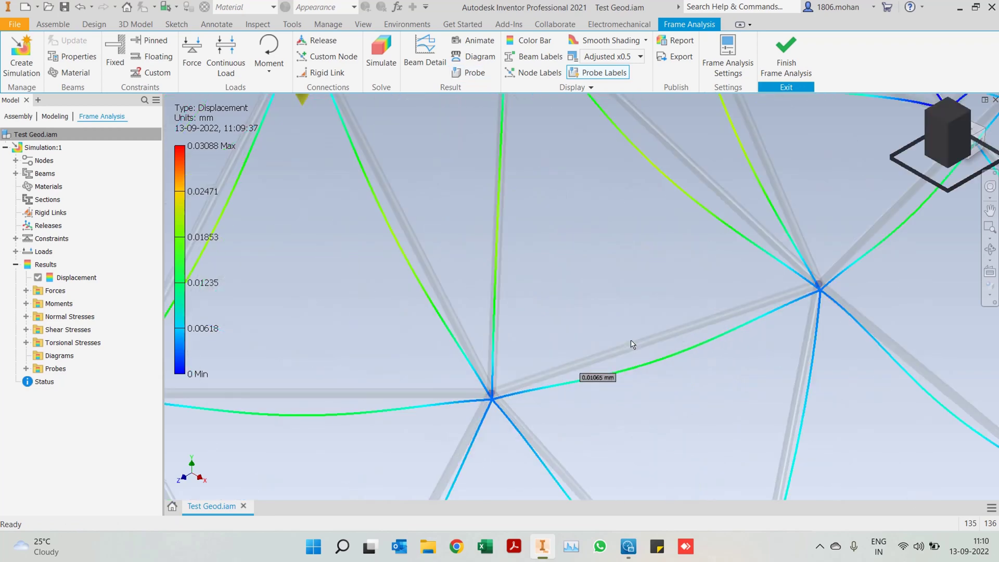
scroll(592, 384, "up", 5)
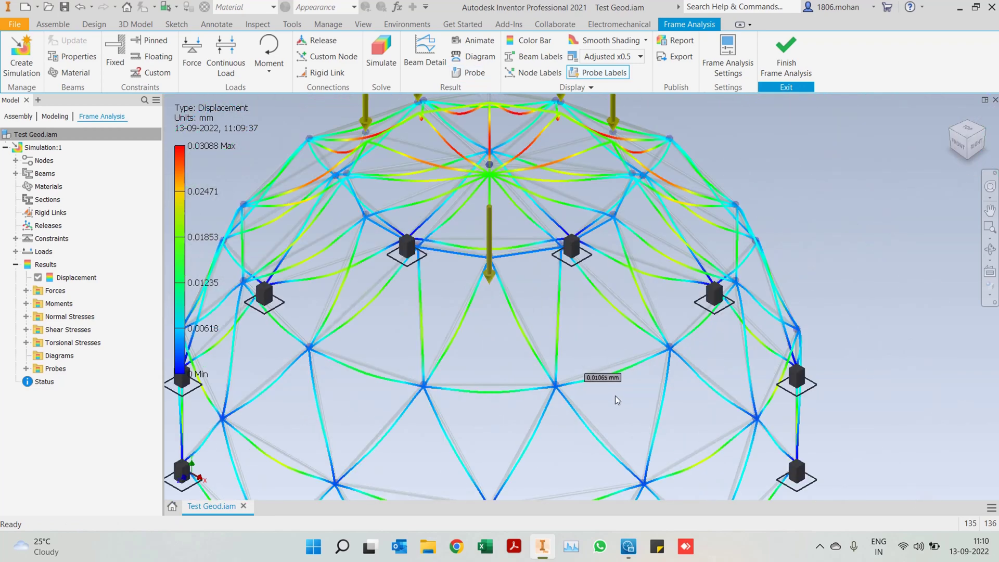
scroll(615, 396, "up", 3)
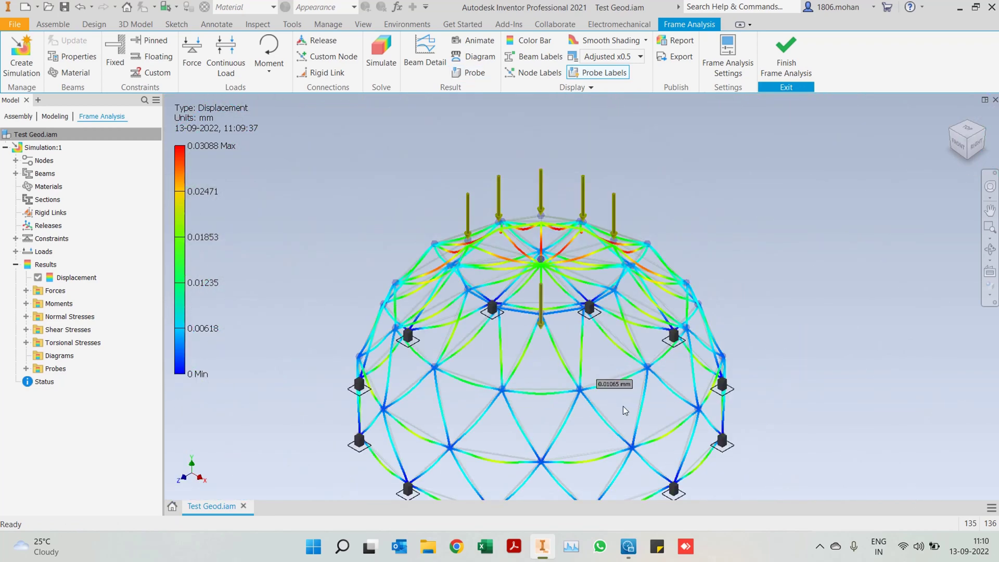